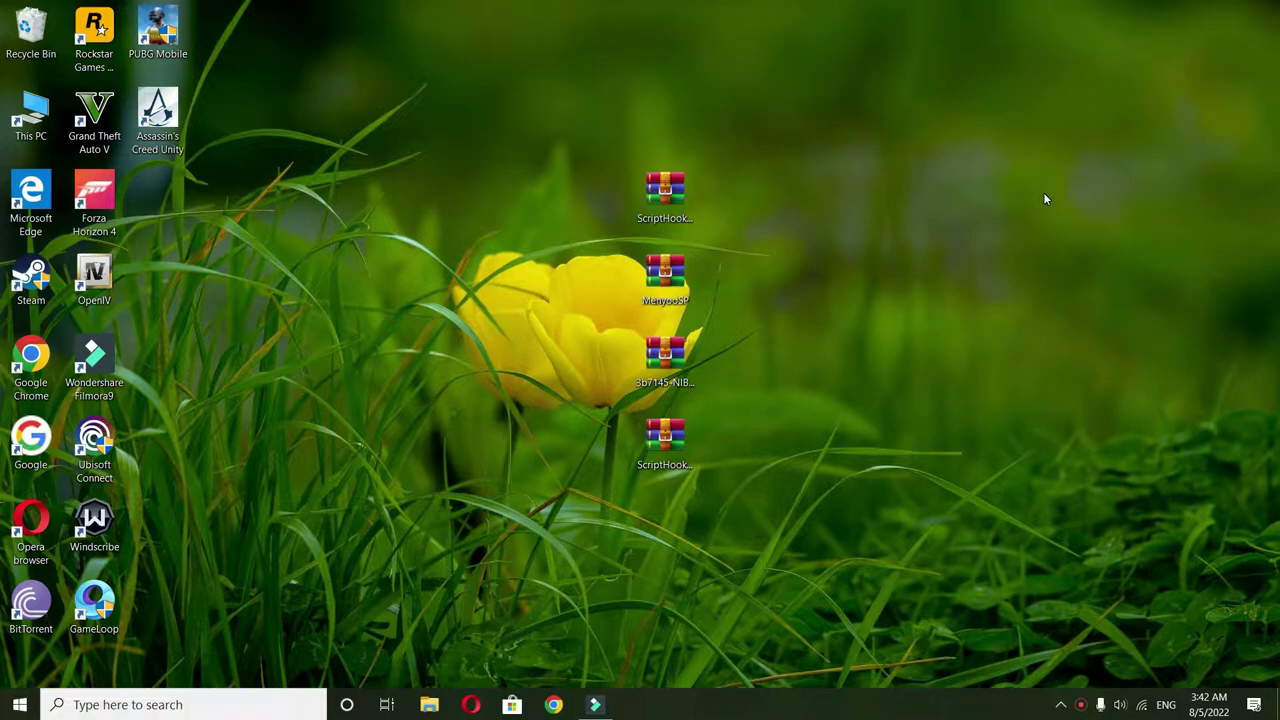
Step: Extract each of the four mod archives on the desktop to its own separate folder
left_click_drag(896, 513, 539, 170)
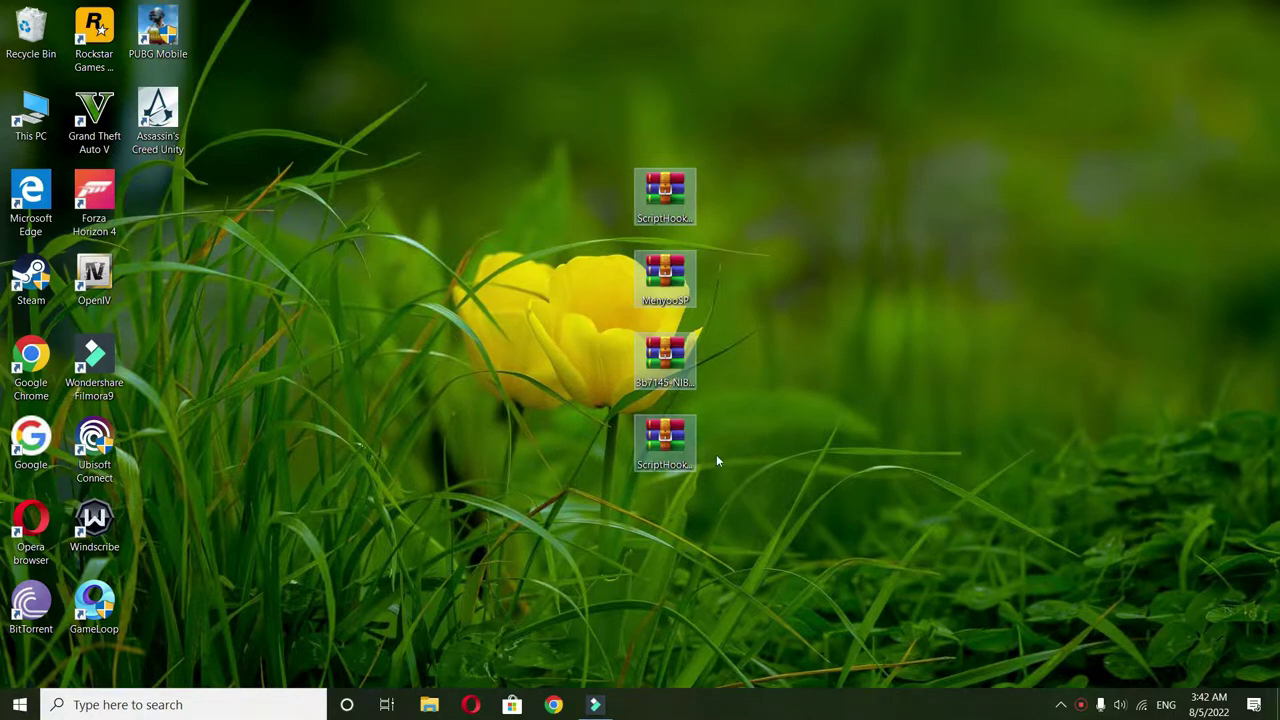
left_click(707, 510)
left_click_drag(707, 510, 630, 168)
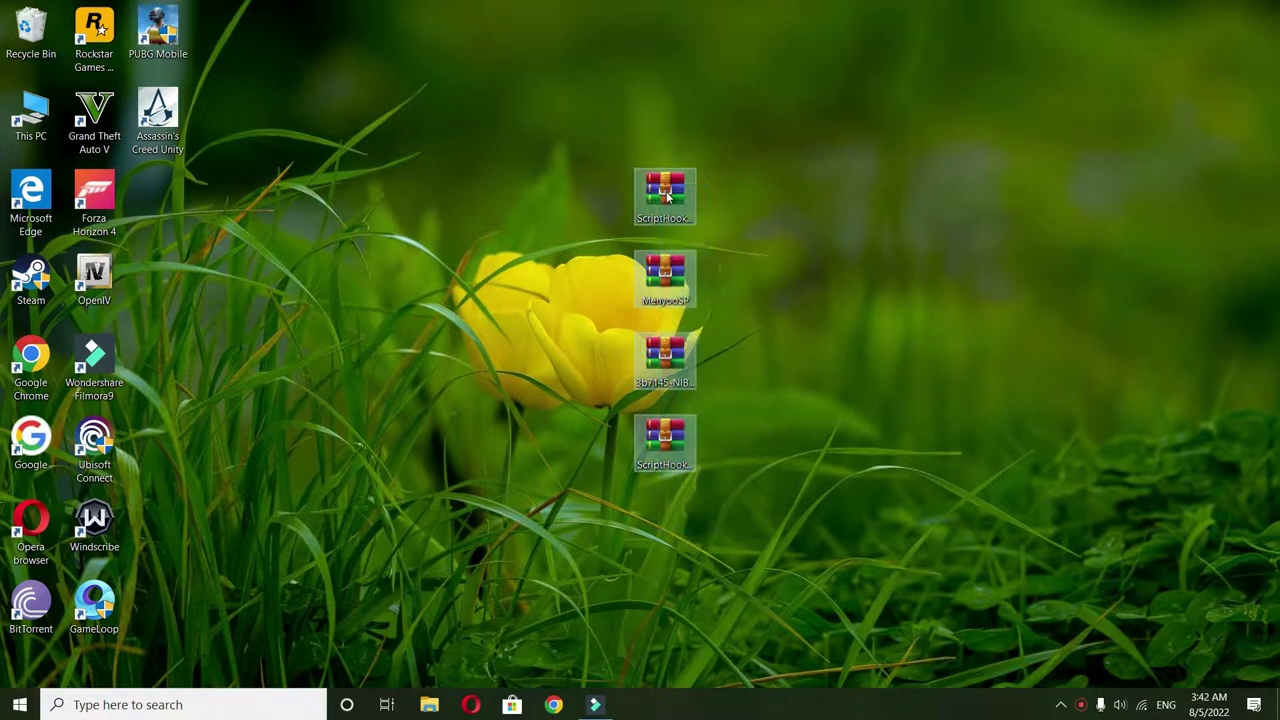
right_click(665, 192)
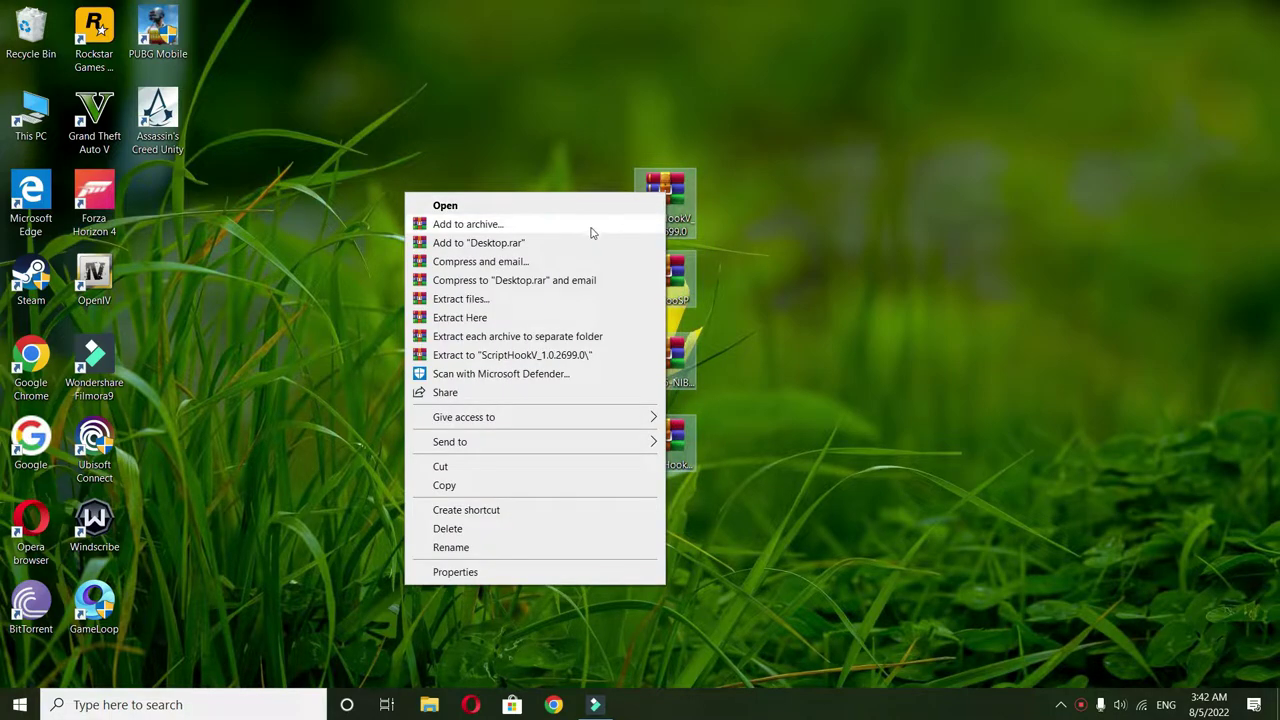
left_click(503, 338)
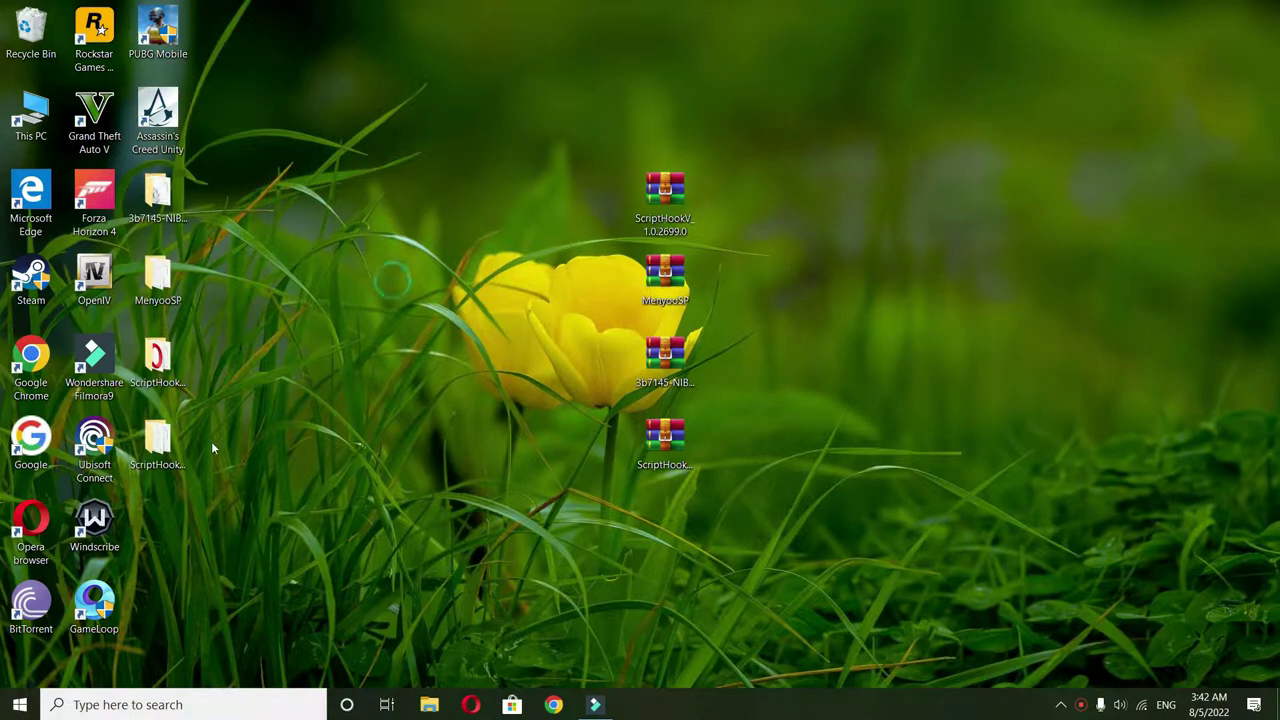
Step: Check the contents of the extracted ScriptHookVDotNet and 3b7145-NIB.mark46_armor folders, closing each one after viewing
double_click(172, 437)
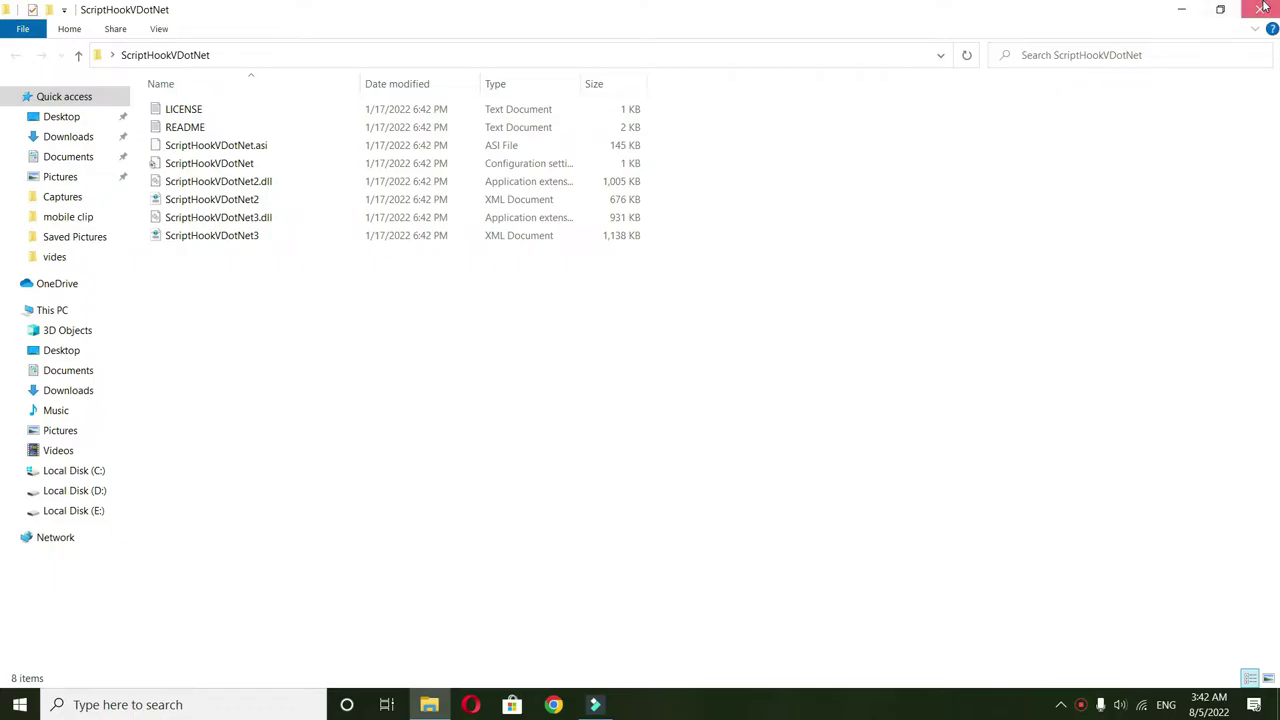
left_click(1263, 8)
right_click(162, 358)
left_click(298, 228)
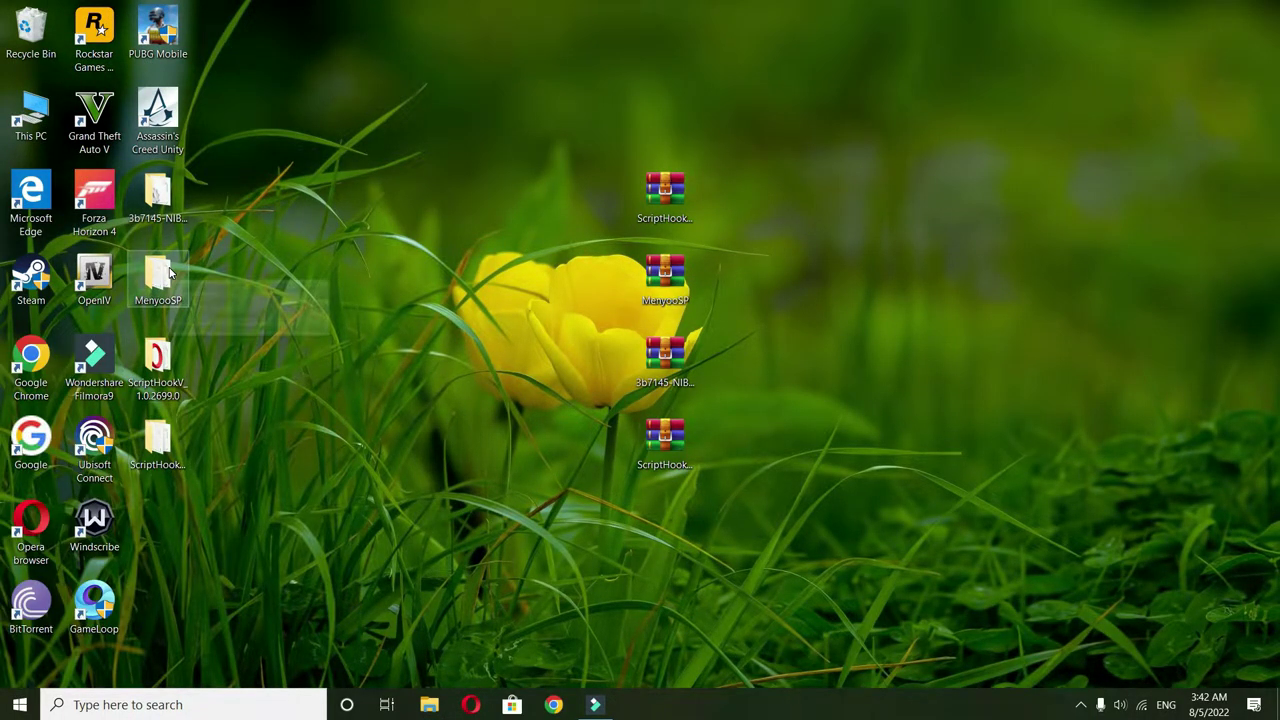
left_click(171, 201)
double_click(171, 201)
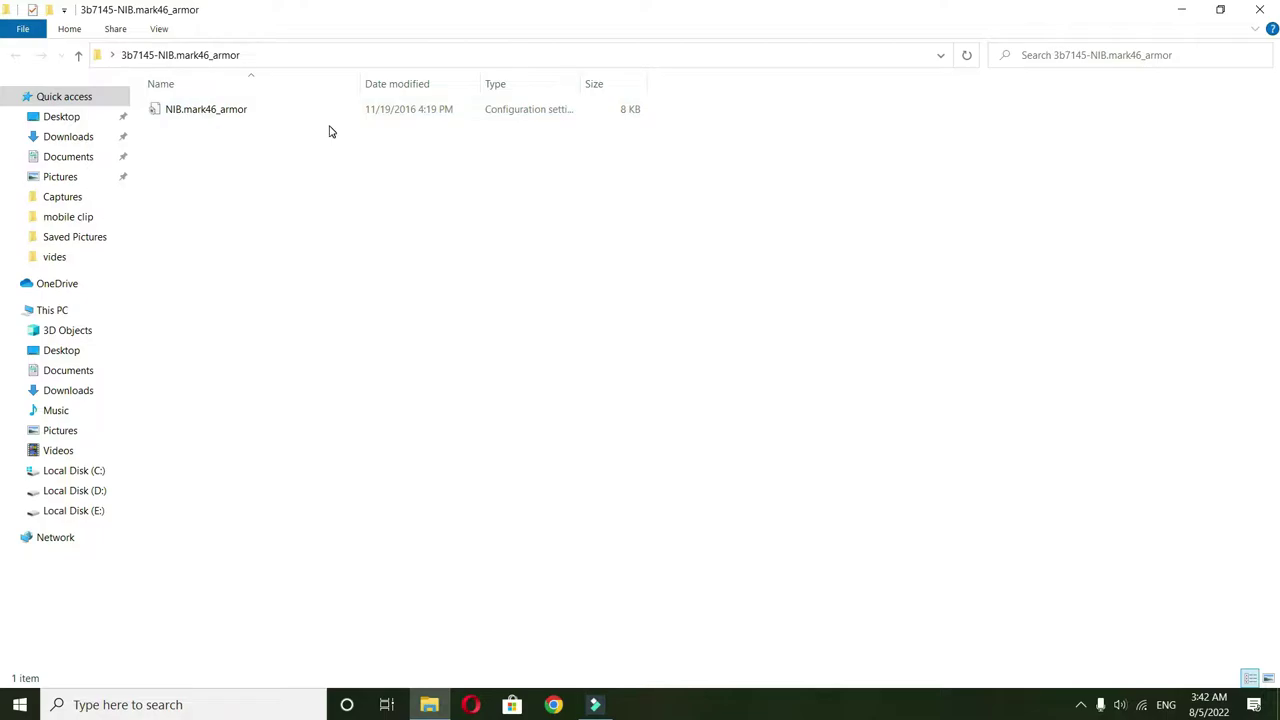
left_click(1259, 9)
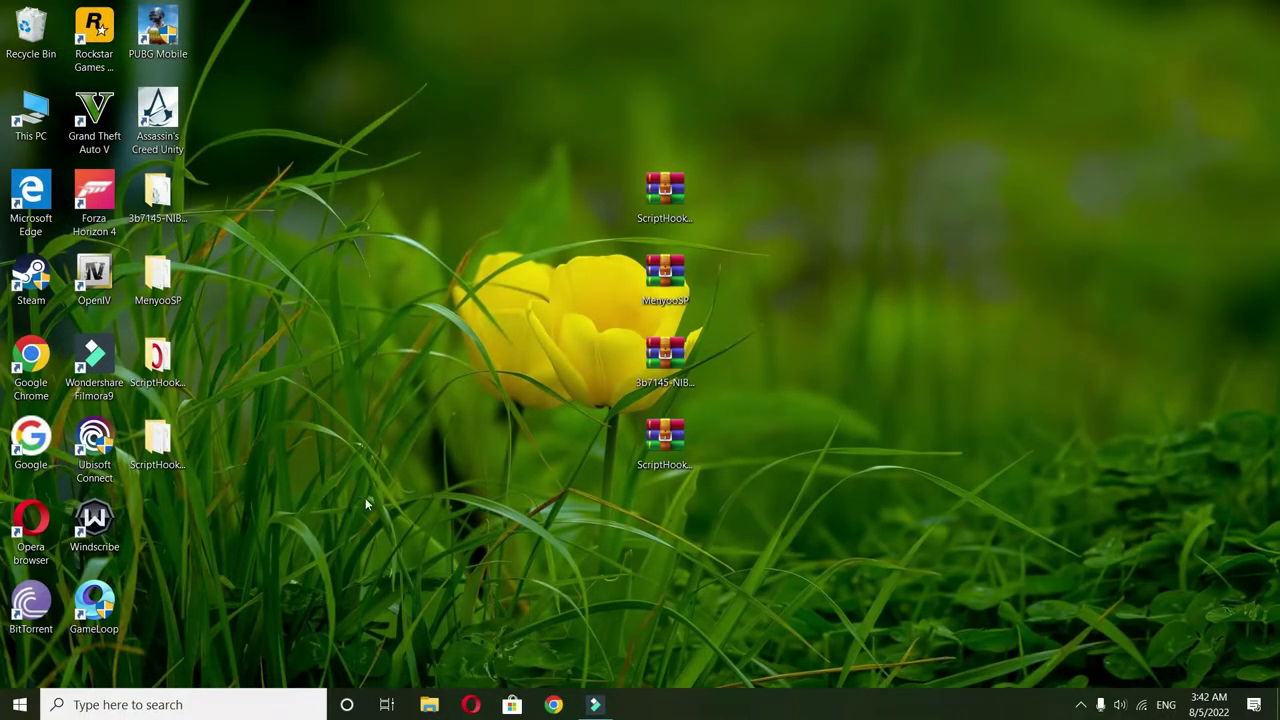
right_click(362, 303)
left_click(314, 347)
right_click(380, 270)
left_click(308, 325)
Step: Open the Grand Theft Auto V game folder under steam\steamapps\common on Local Disk (D:)
right_click(38, 120)
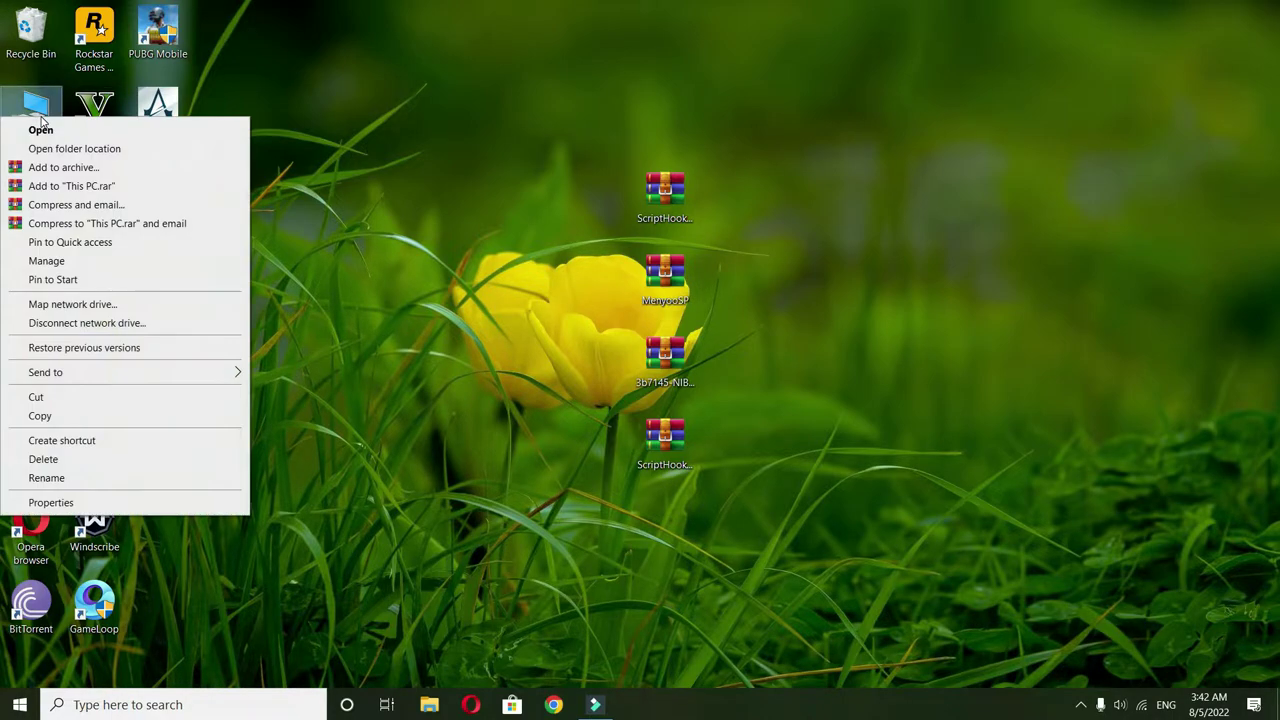
left_click(40, 129)
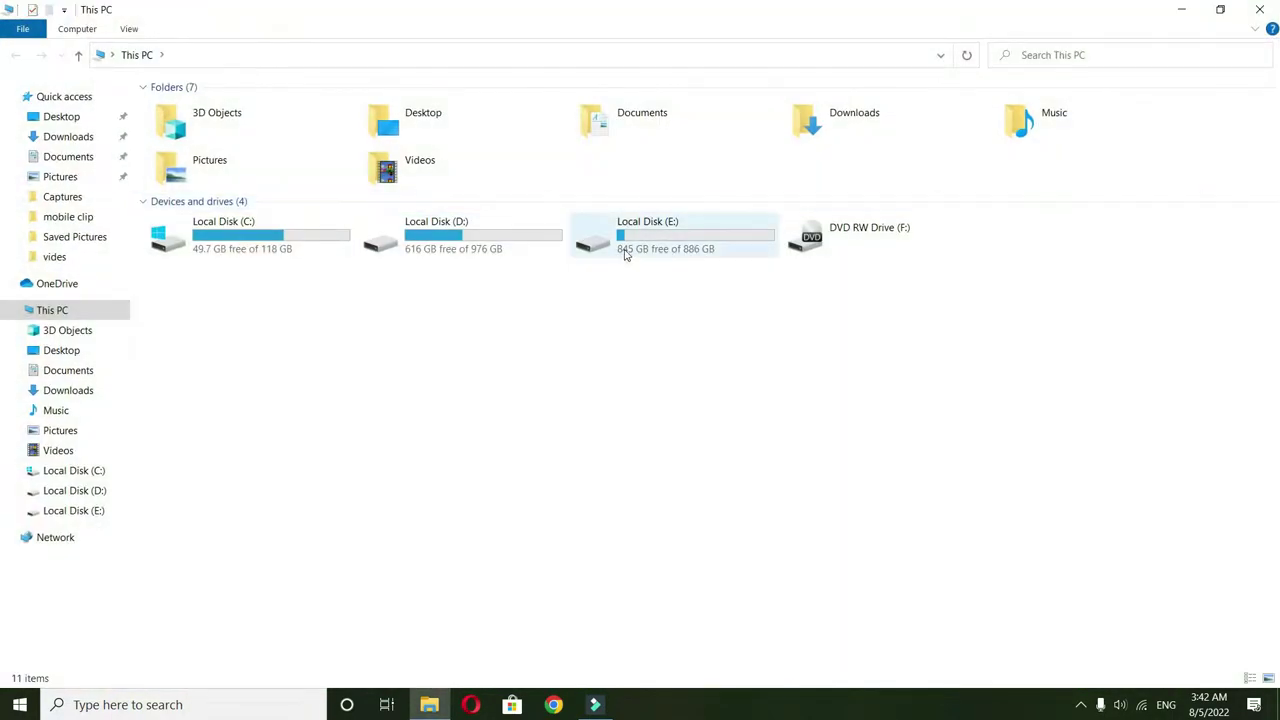
double_click(512, 242)
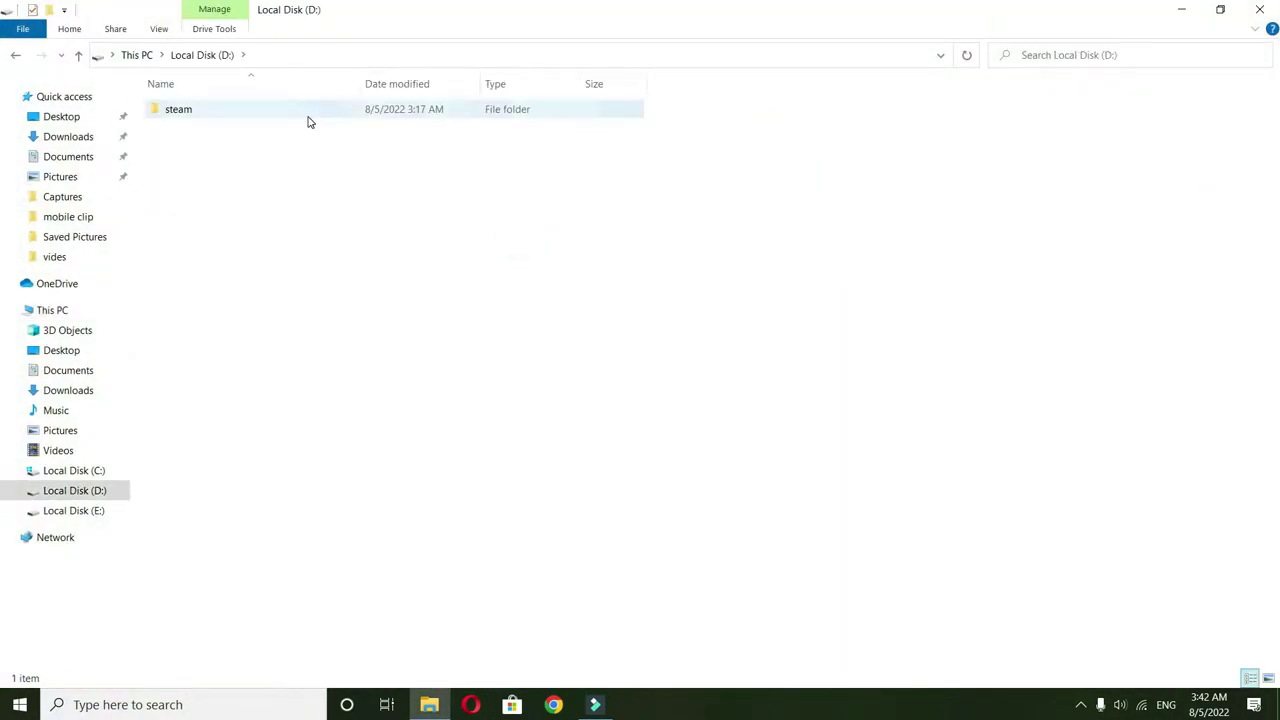
double_click(307, 112)
double_click(234, 416)
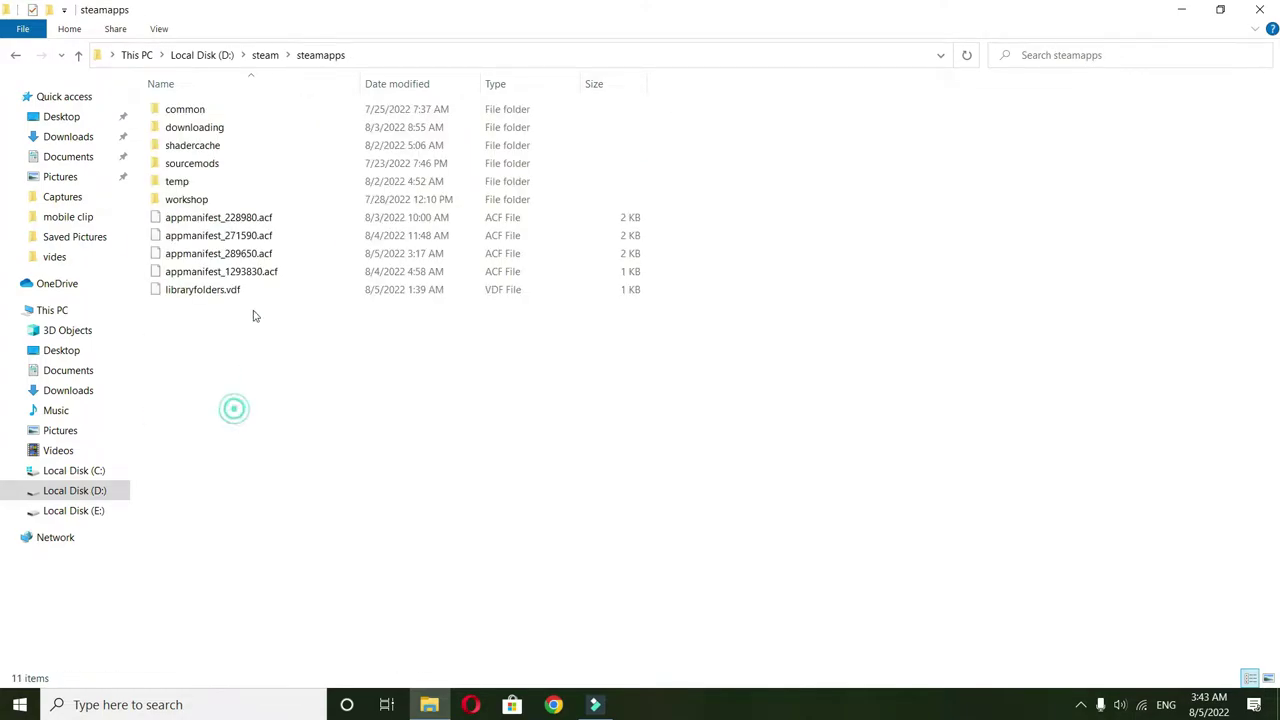
double_click(258, 110)
double_click(245, 147)
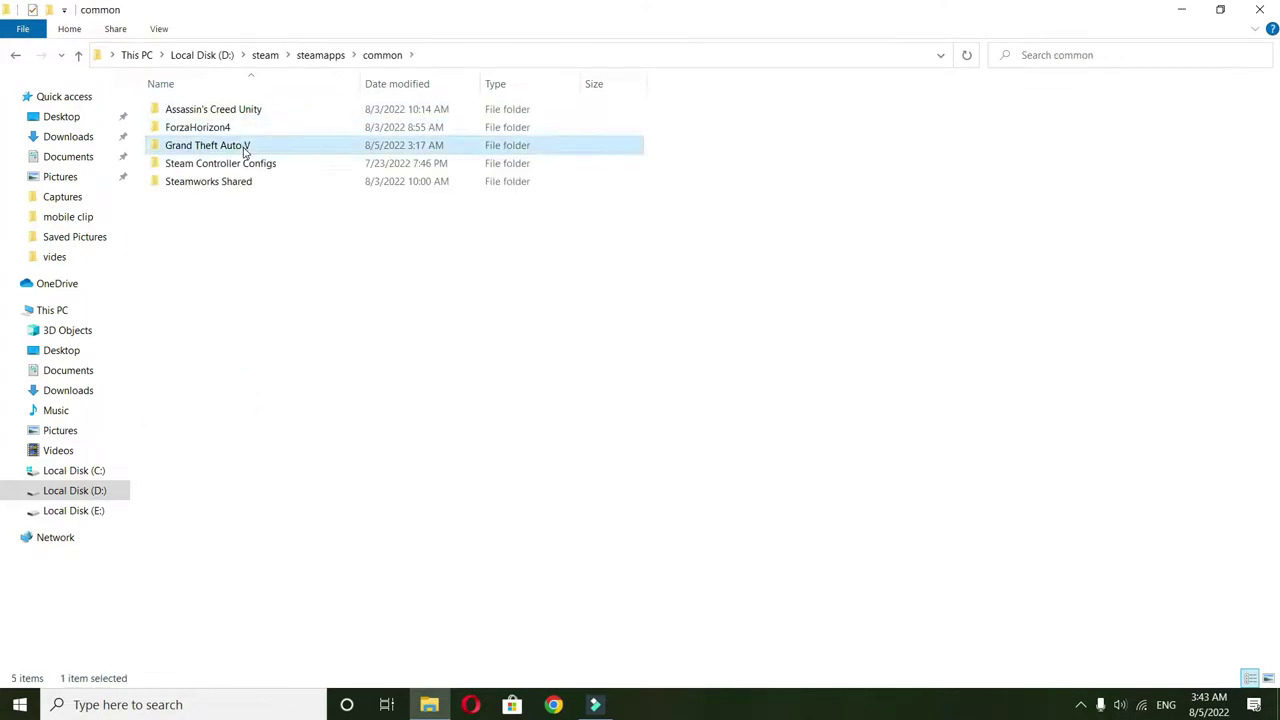
Step: Dock the Grand Theft Auto V folder window beside the desktop's extracted folders, widen it, and refresh the desktop
left_click_drag(1094, 20, 1276, 486)
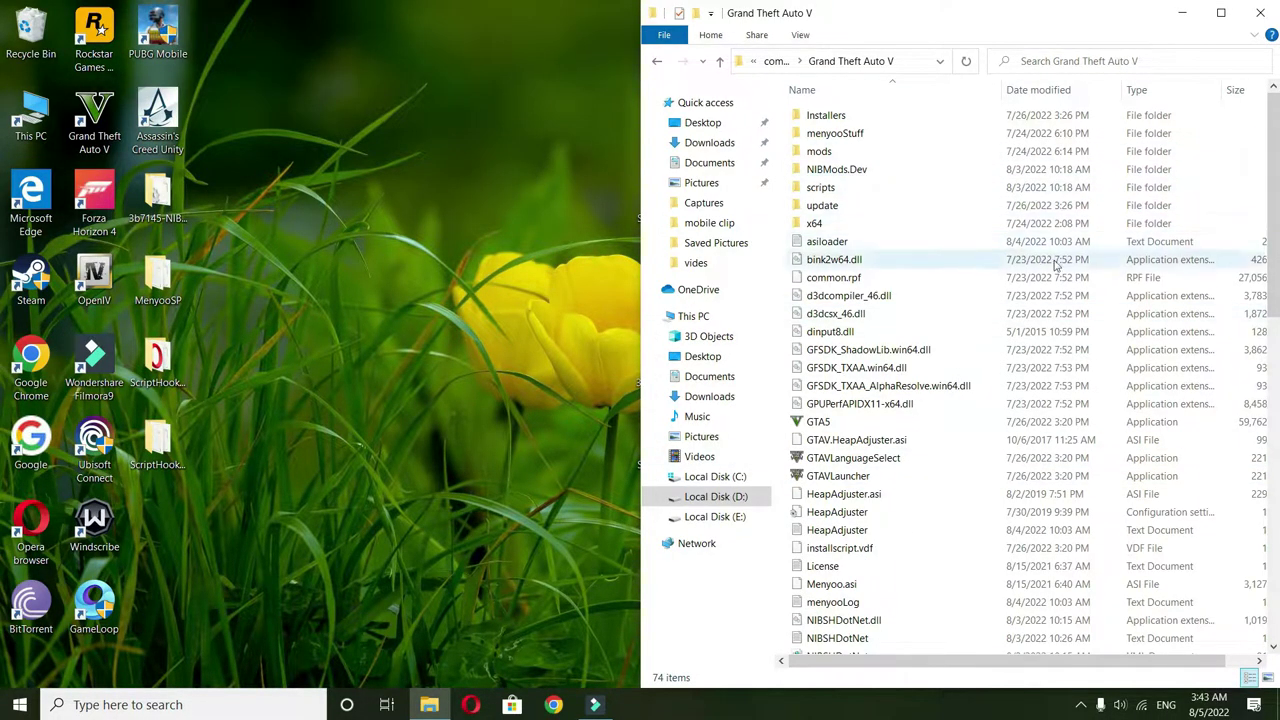
left_click_drag(980, 666, 982, 666)
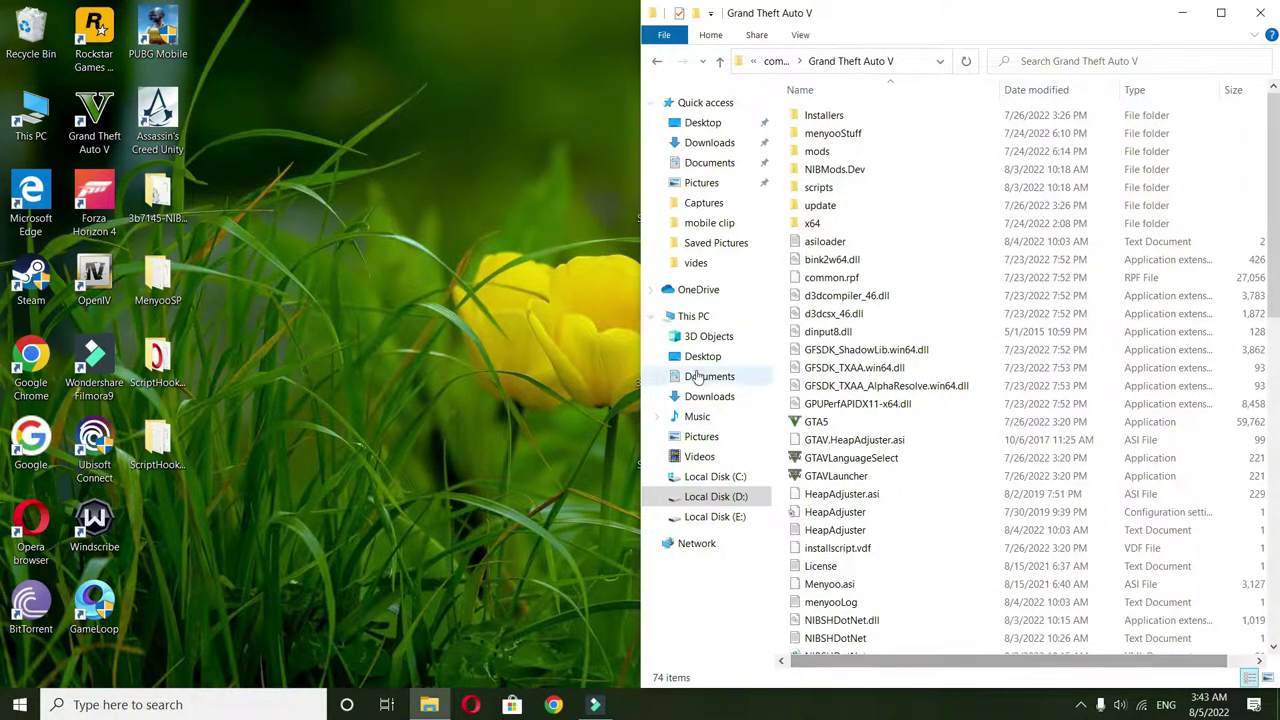
left_click_drag(641, 311, 471, 311)
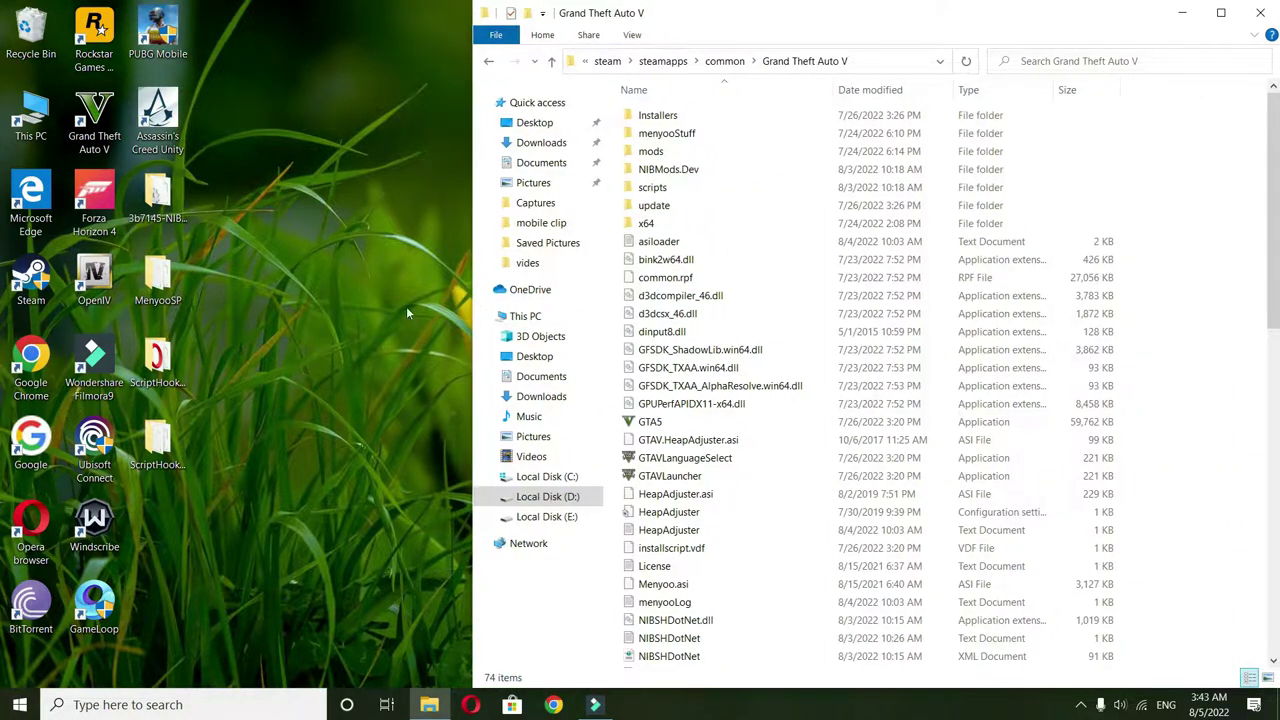
right_click(329, 309)
left_click(179, 365)
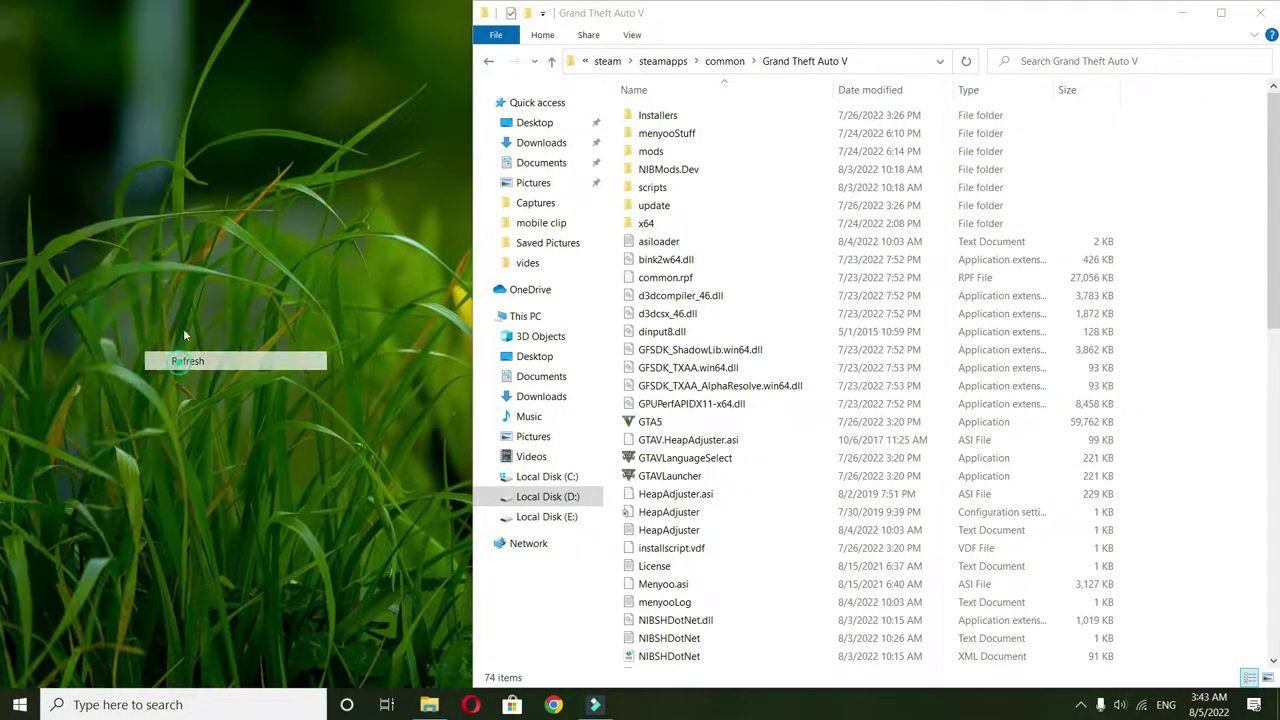
Step: Try to copy the menyooStuff folder and Menyoo.asi from the MenyooSP folder into the Grand Theft Auto V folder
right_click(168, 287)
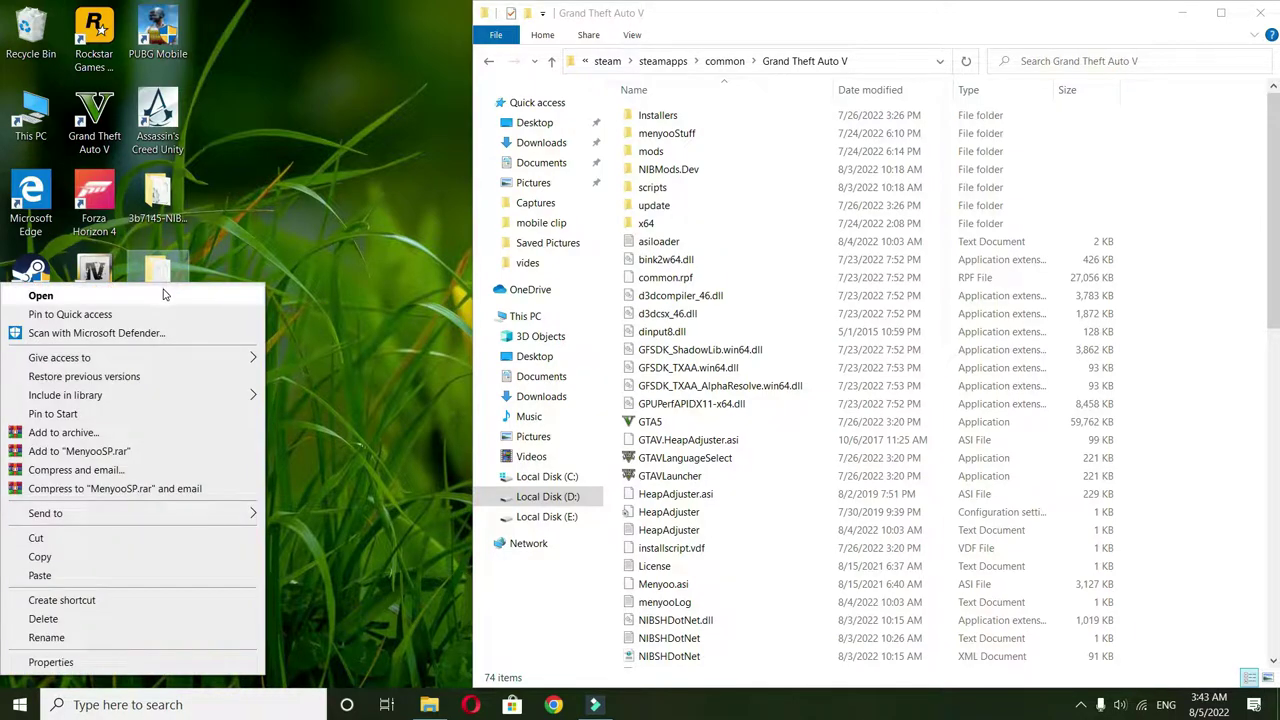
left_click(165, 294)
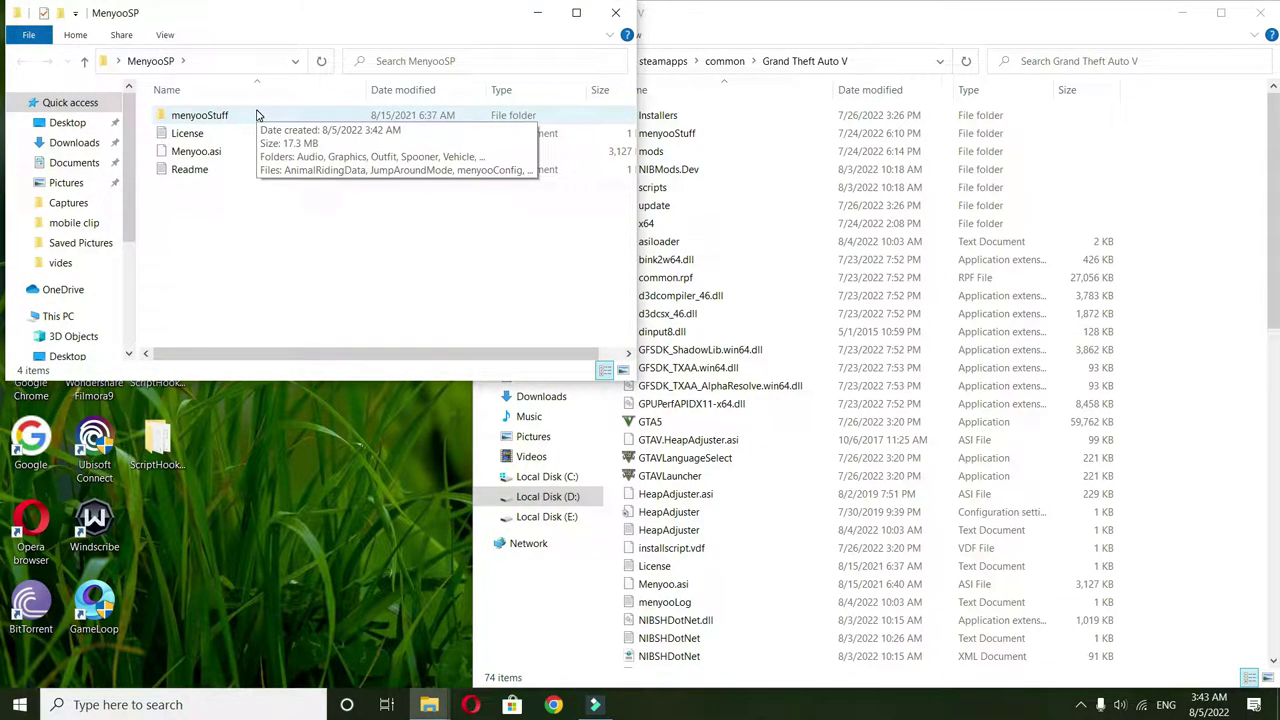
left_click(257, 116)
left_click(223, 152, "ctrl")
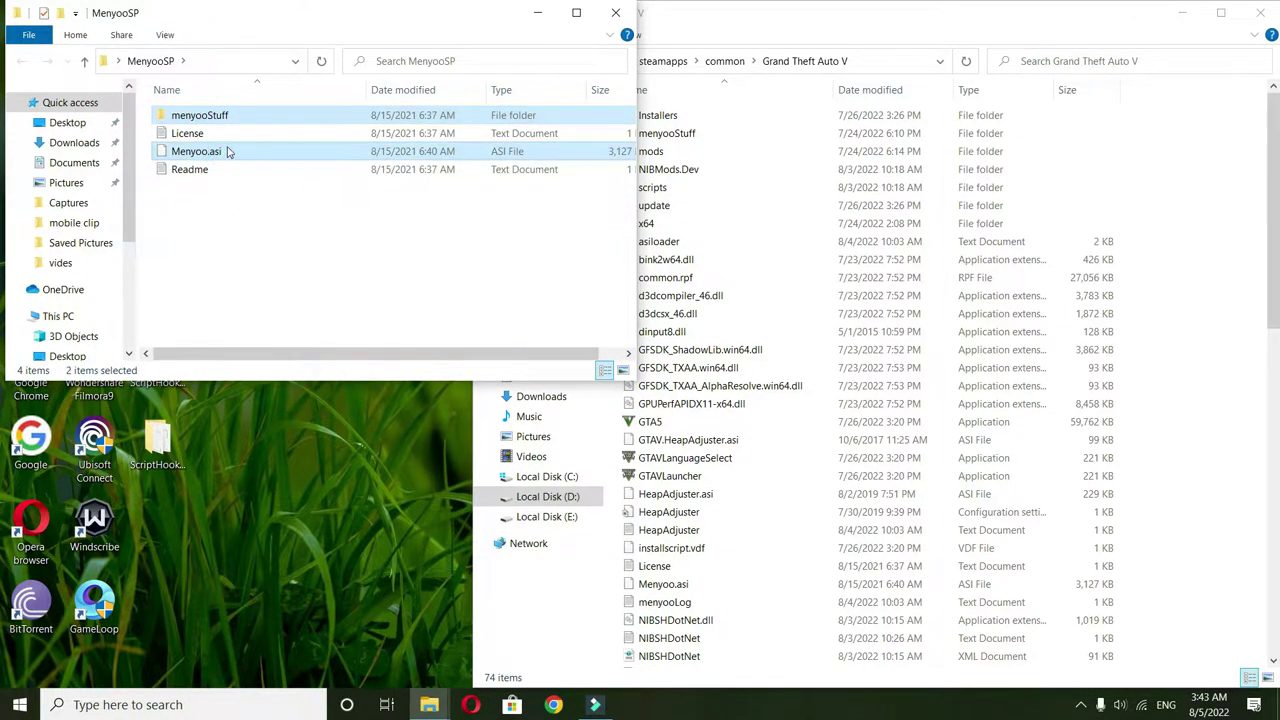
left_click_drag(283, 119, 482, 228)
left_click_drag(270, 117, 1214, 296)
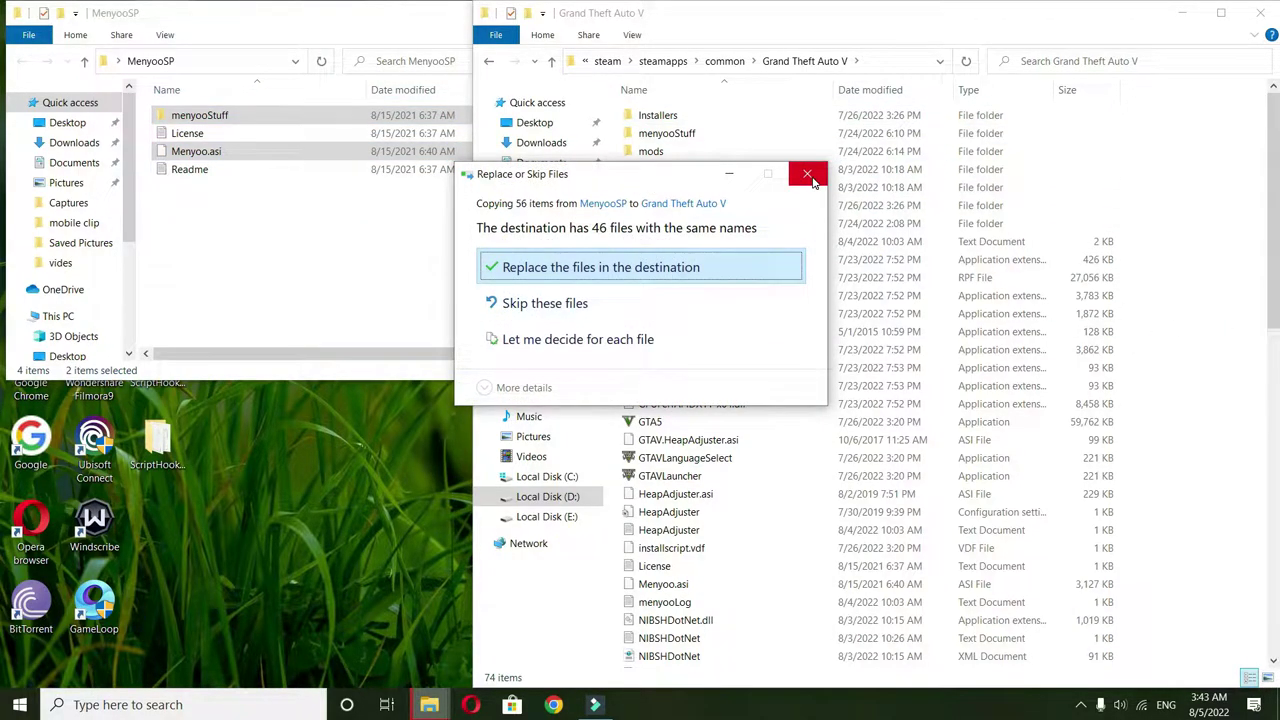
left_click(810, 178)
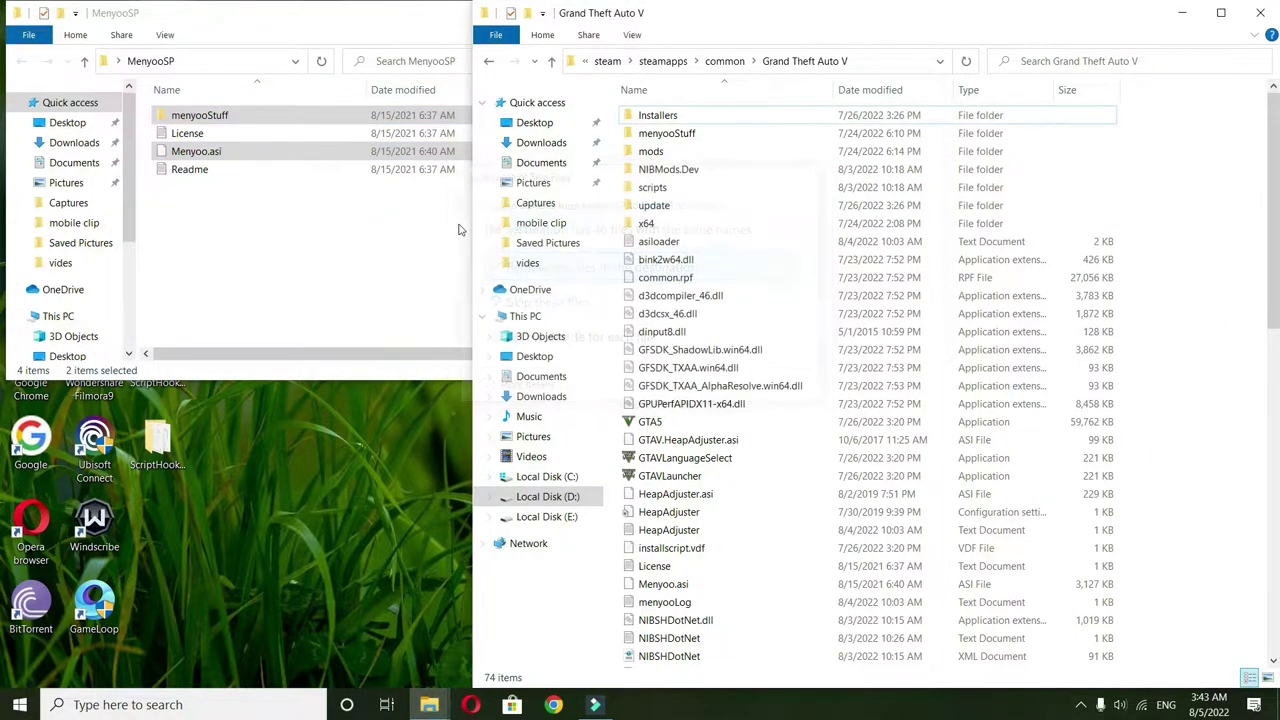
left_click(282, 225)
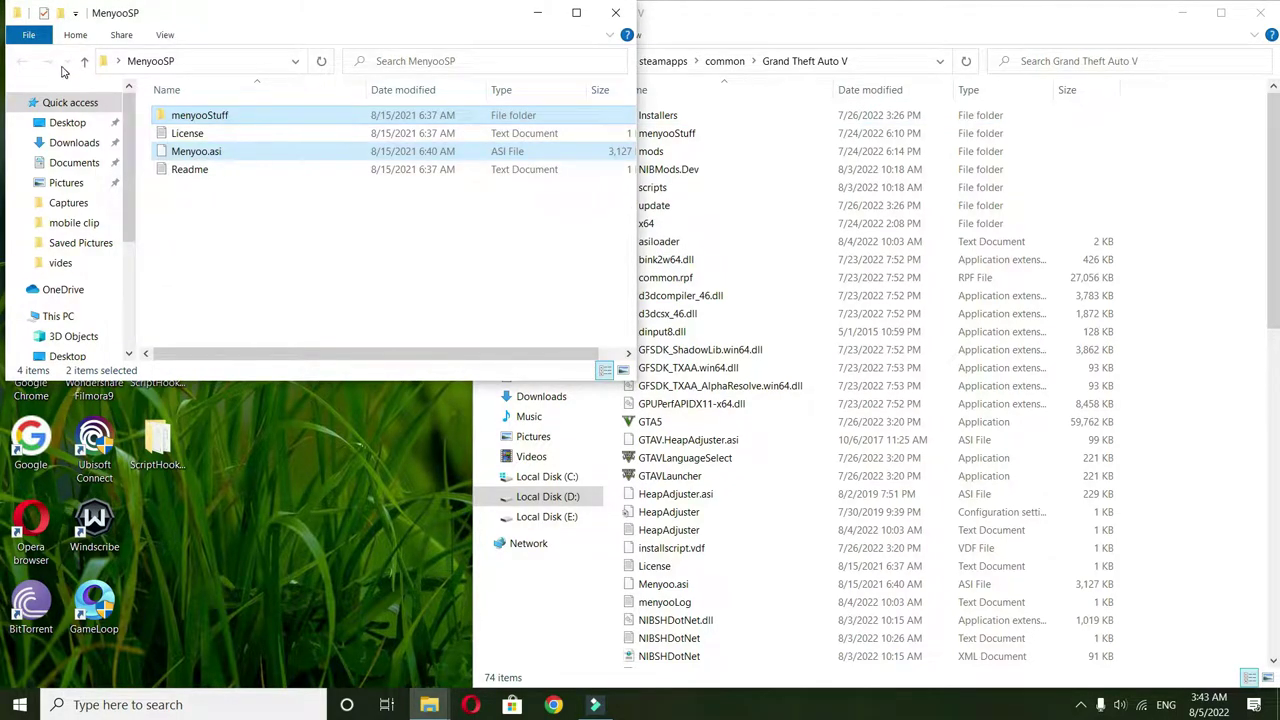
left_click(615, 12)
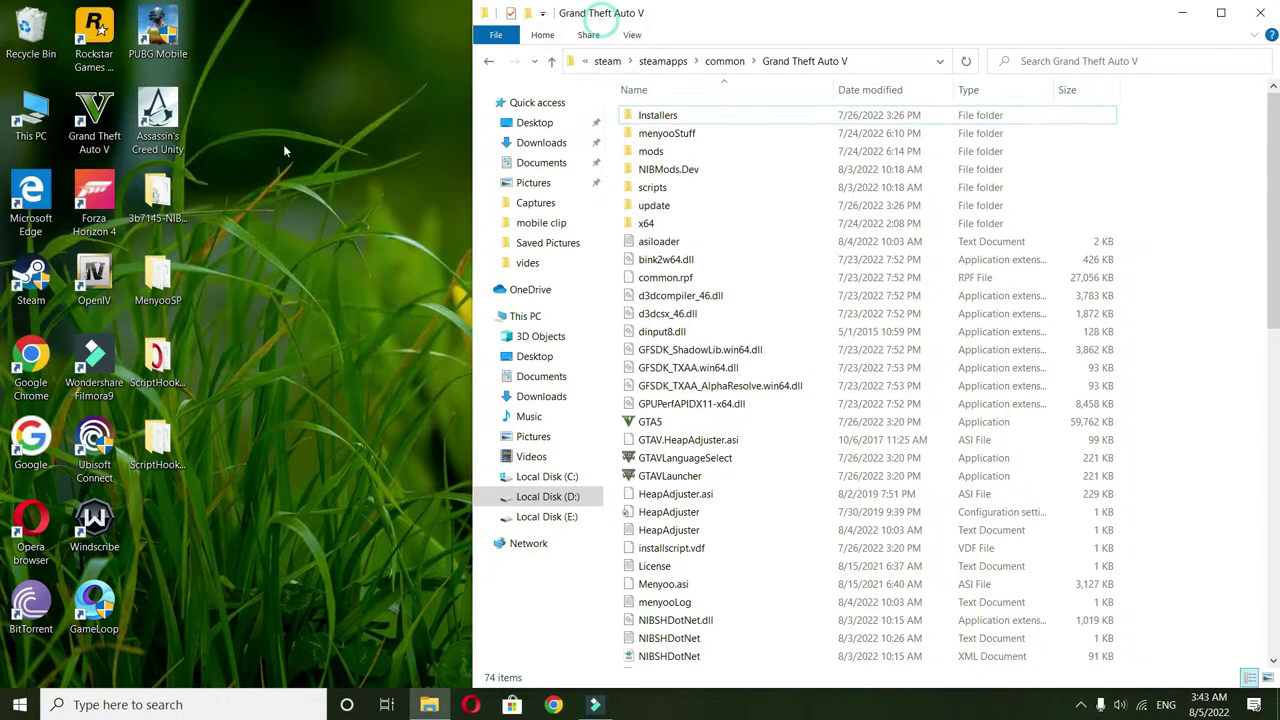
Step: Try to copy dinput8.dll and ScriptHookV.dll from the ScriptHookV_1.0.2699.0 bin folder into the Grand Theft Auto V folder
double_click(157, 360)
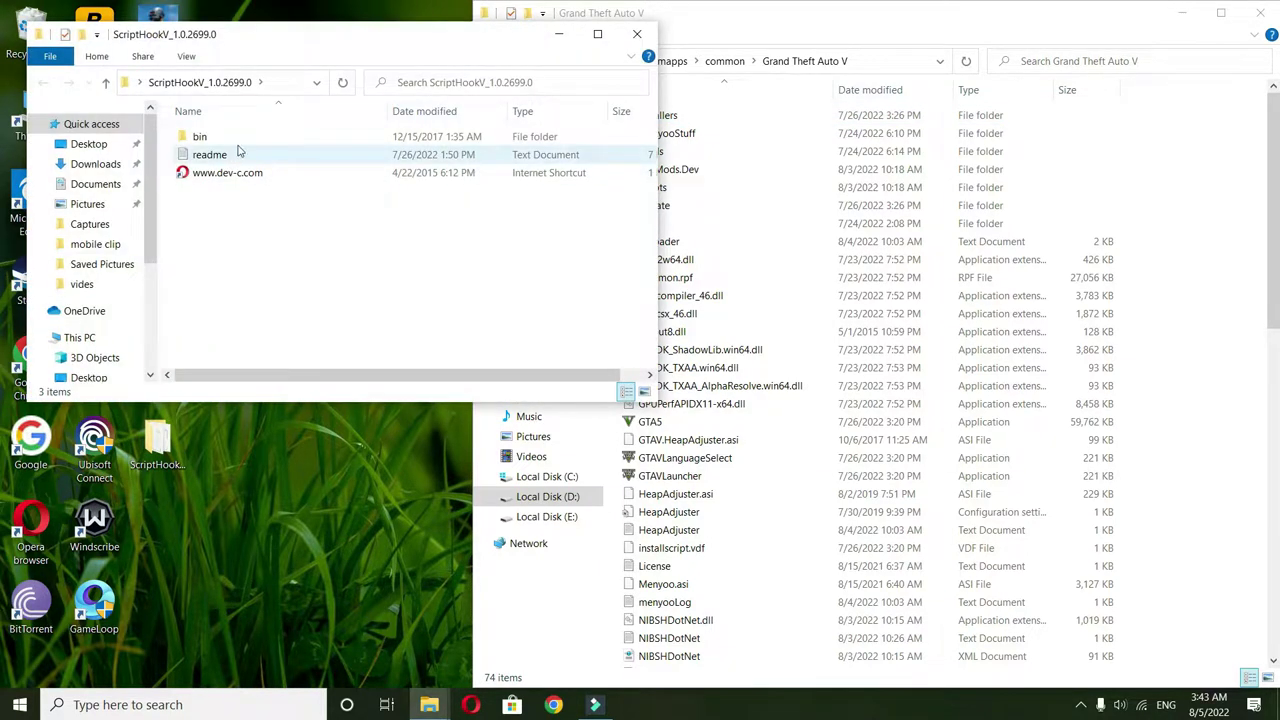
double_click(240, 139)
left_click(246, 143)
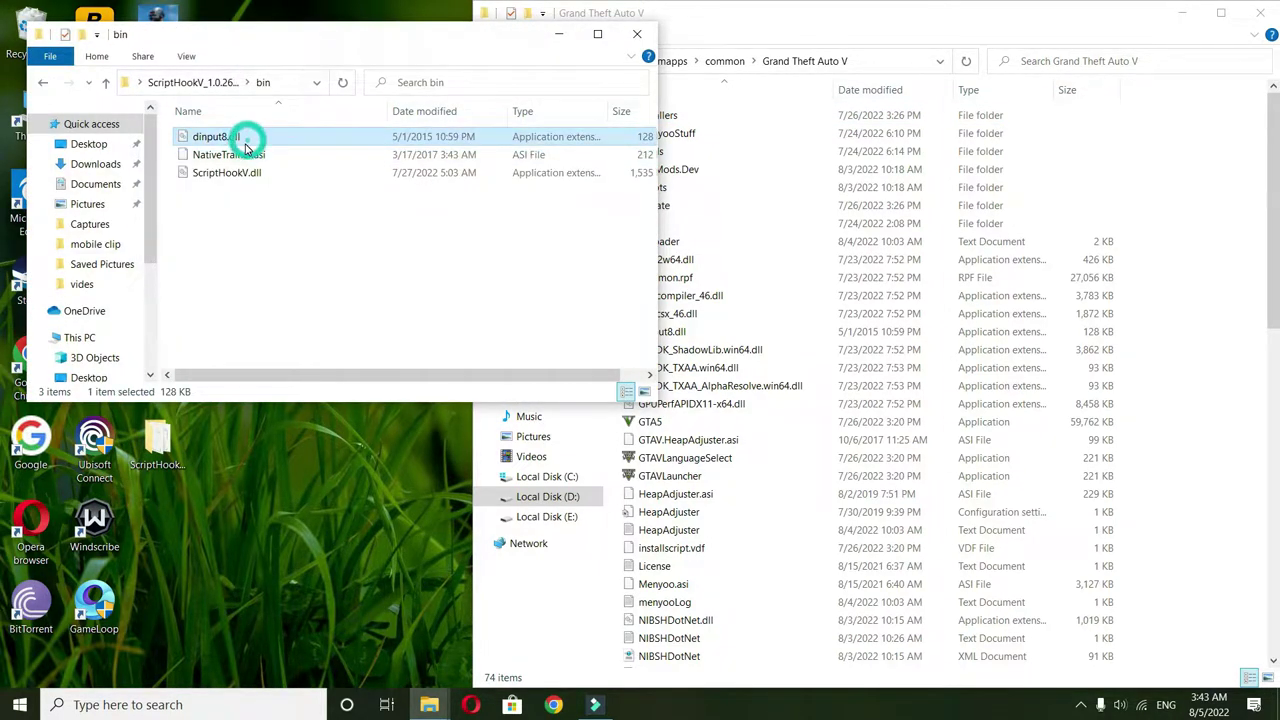
left_click(282, 176)
left_click(279, 143, "ctrl")
left_click_drag(279, 143, 1165, 215)
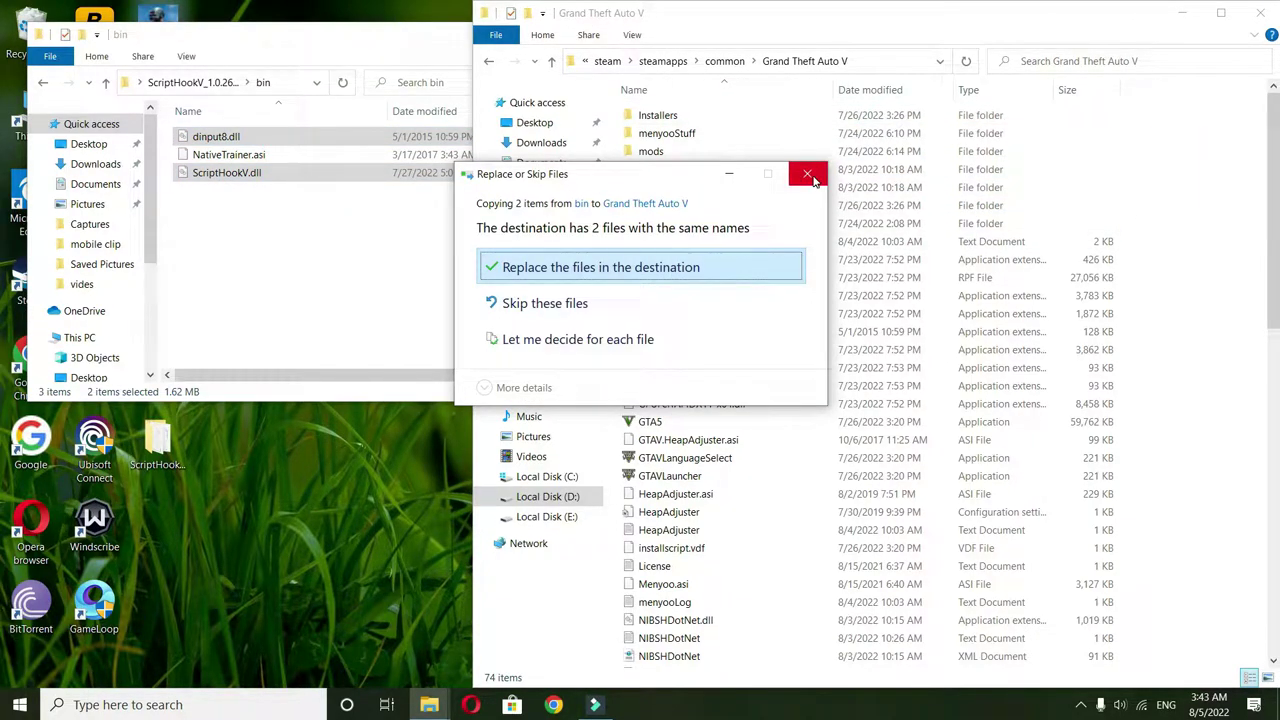
left_click(810, 176)
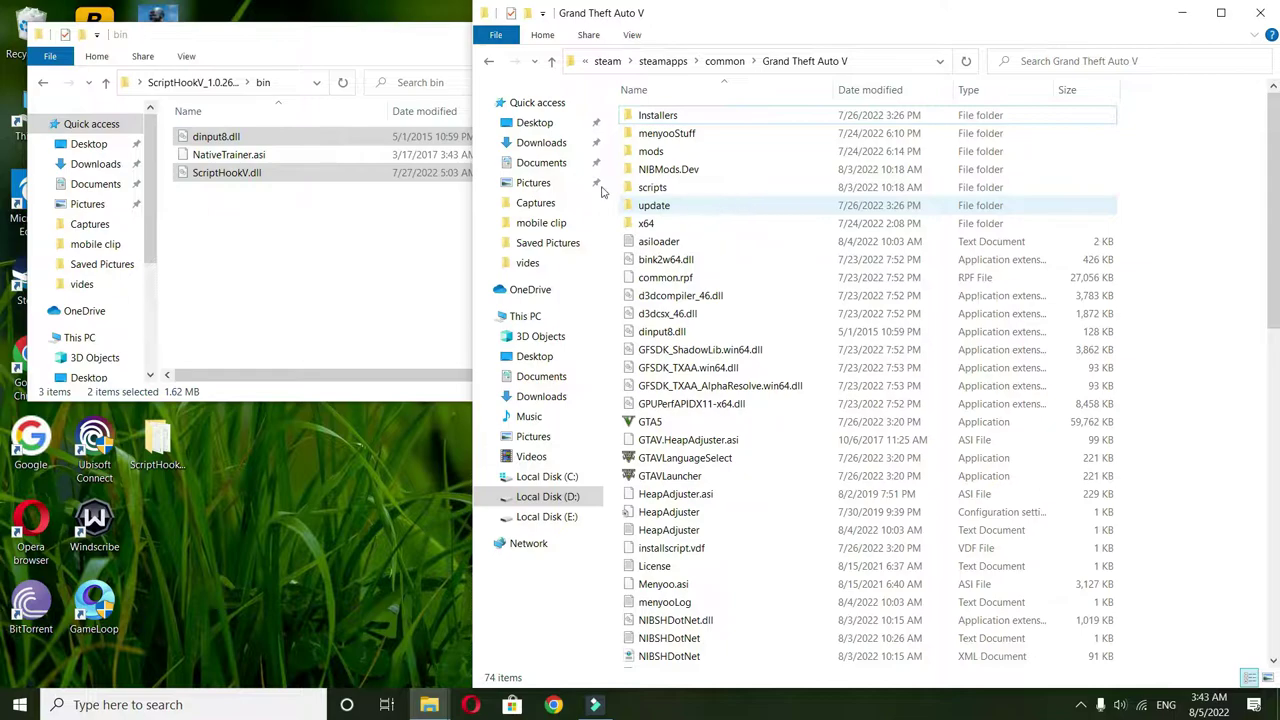
left_click(354, 47)
left_click(640, 33)
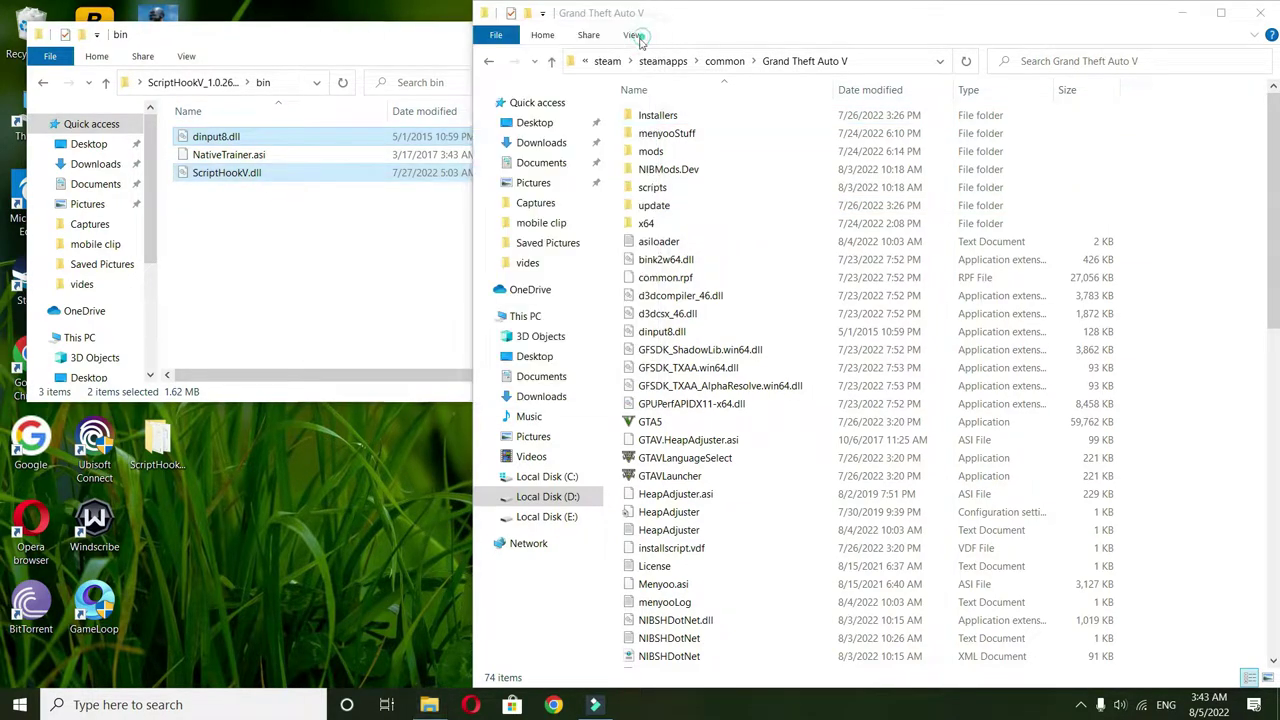
Step: Try to copy ScriptHookVDotNet.asi, ScriptHookVDotNet2.dll and ScriptHookVDotNet3.dll from the ScriptHookVDotNet folder into the Grand Theft Auto V folder
double_click(157, 440)
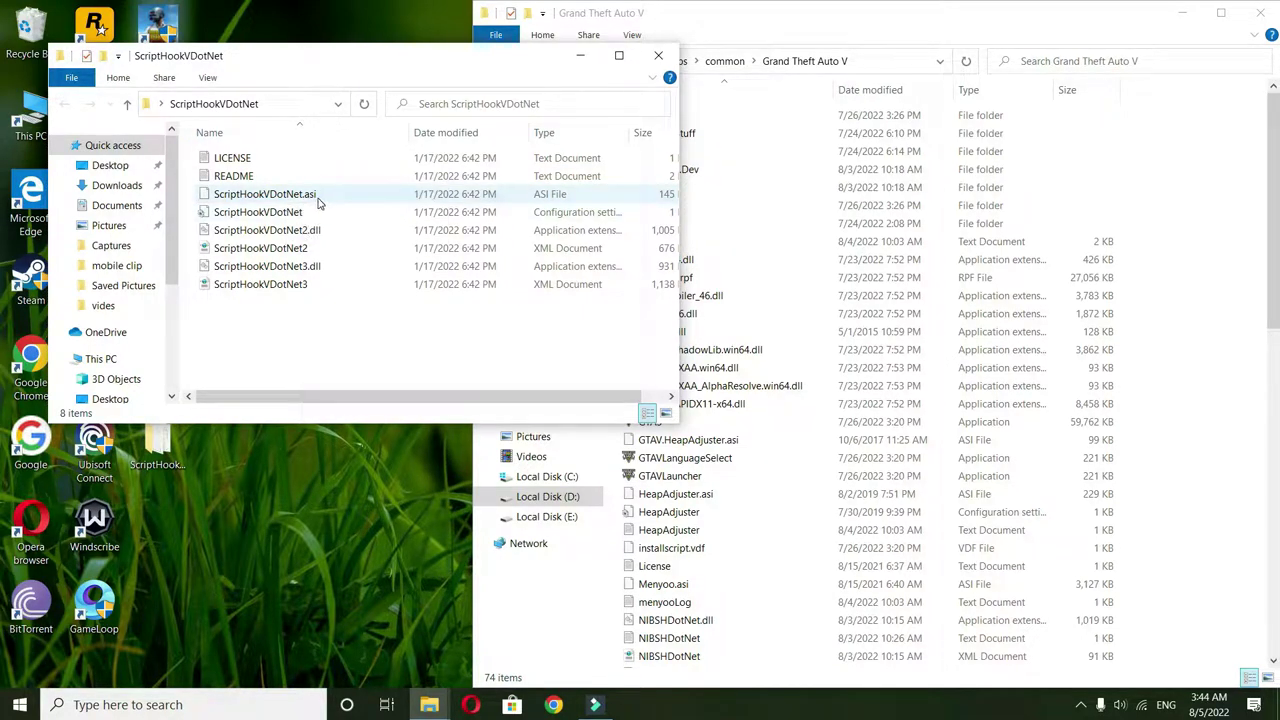
left_click(326, 197)
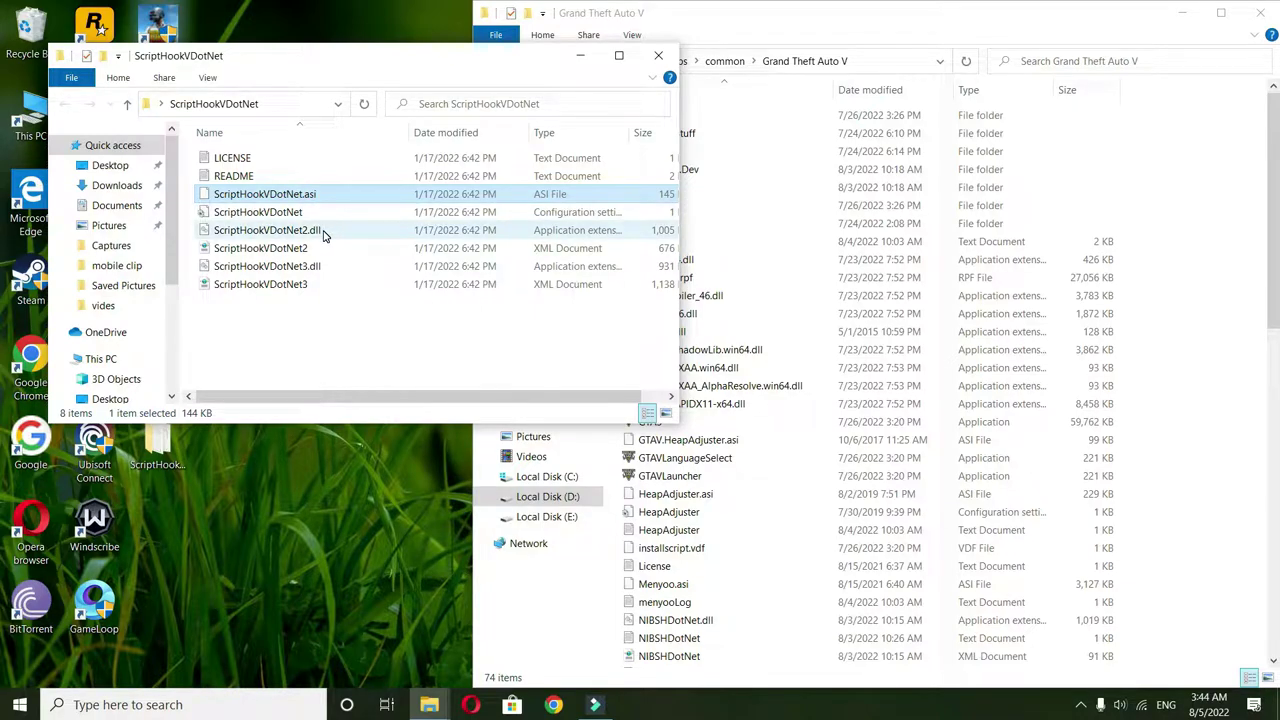
left_click(326, 231, "ctrl")
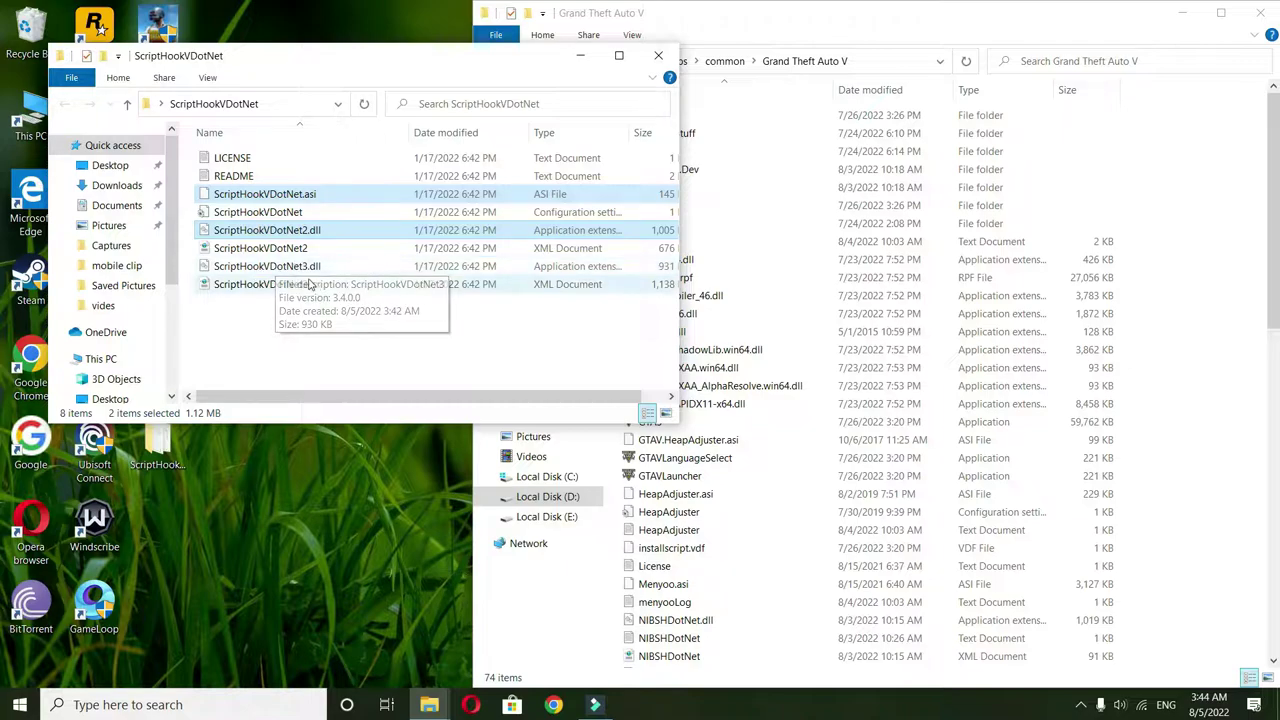
left_click(365, 267, "ctrl")
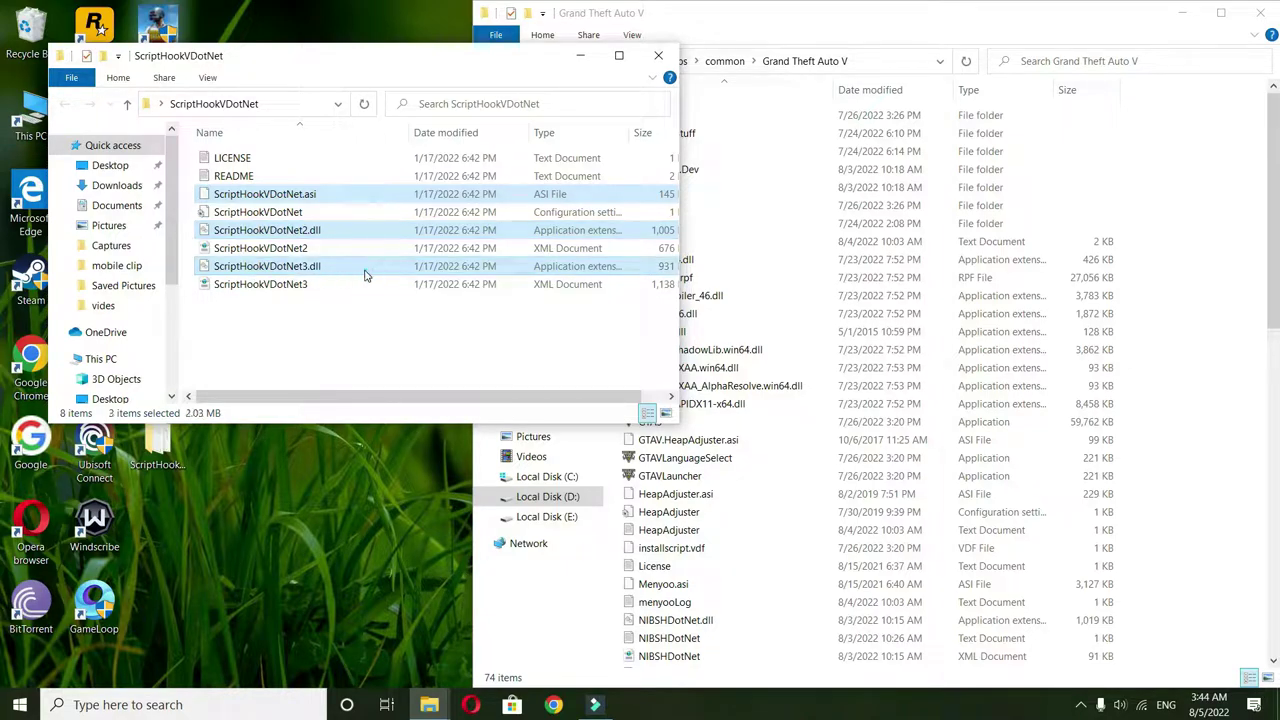
left_click_drag(372, 234, 1168, 218)
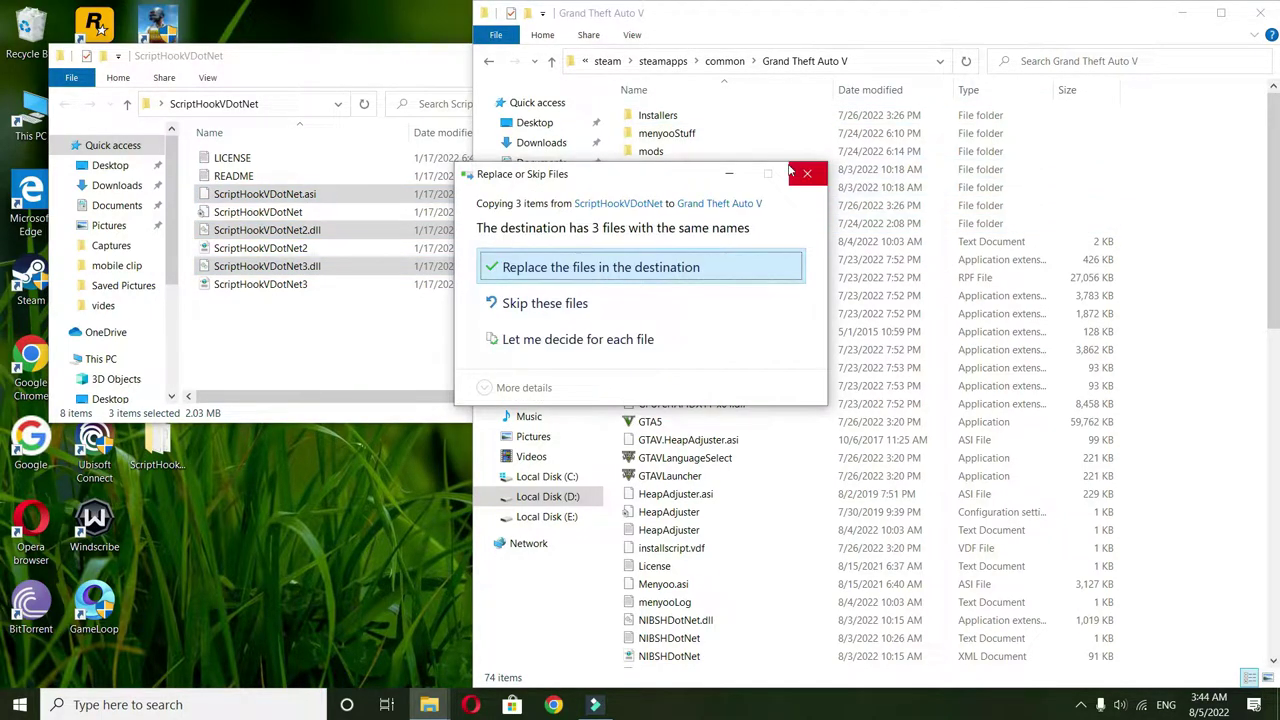
key("Return")
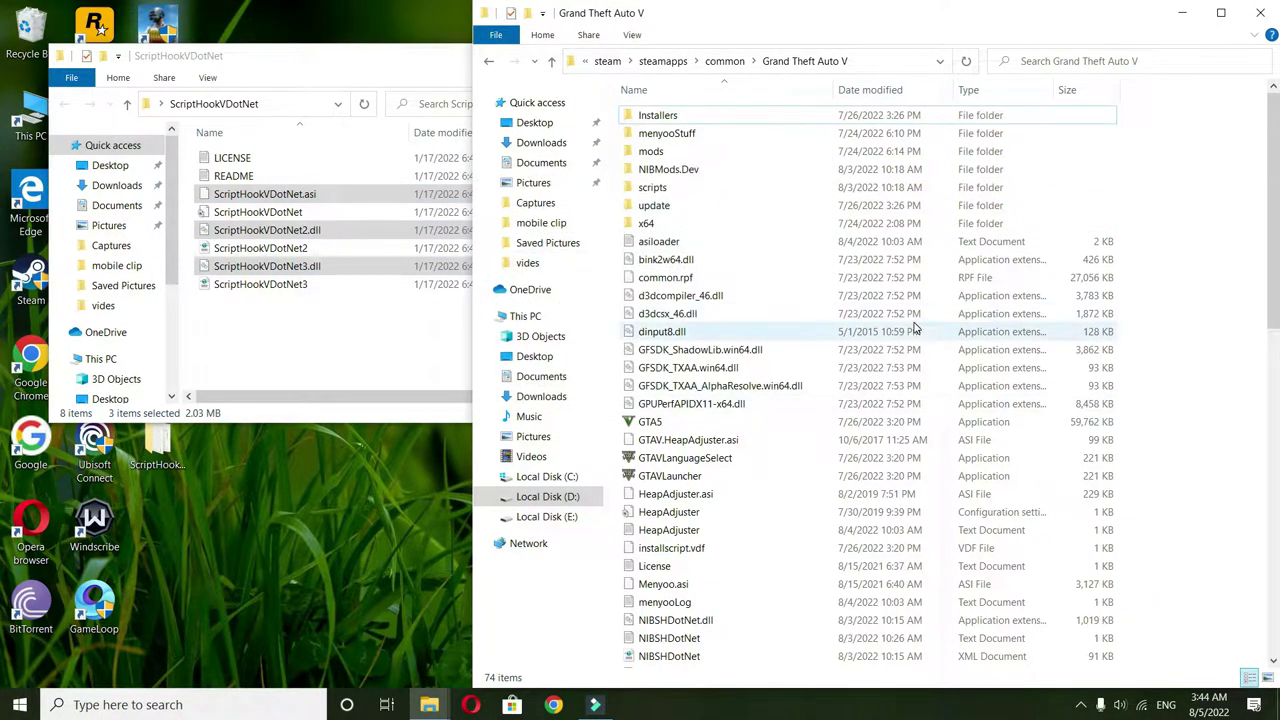
Step: Close the ScriptHookVDotNet and Grand Theft Auto V folder windows and refresh the desktop
left_click(366, 55)
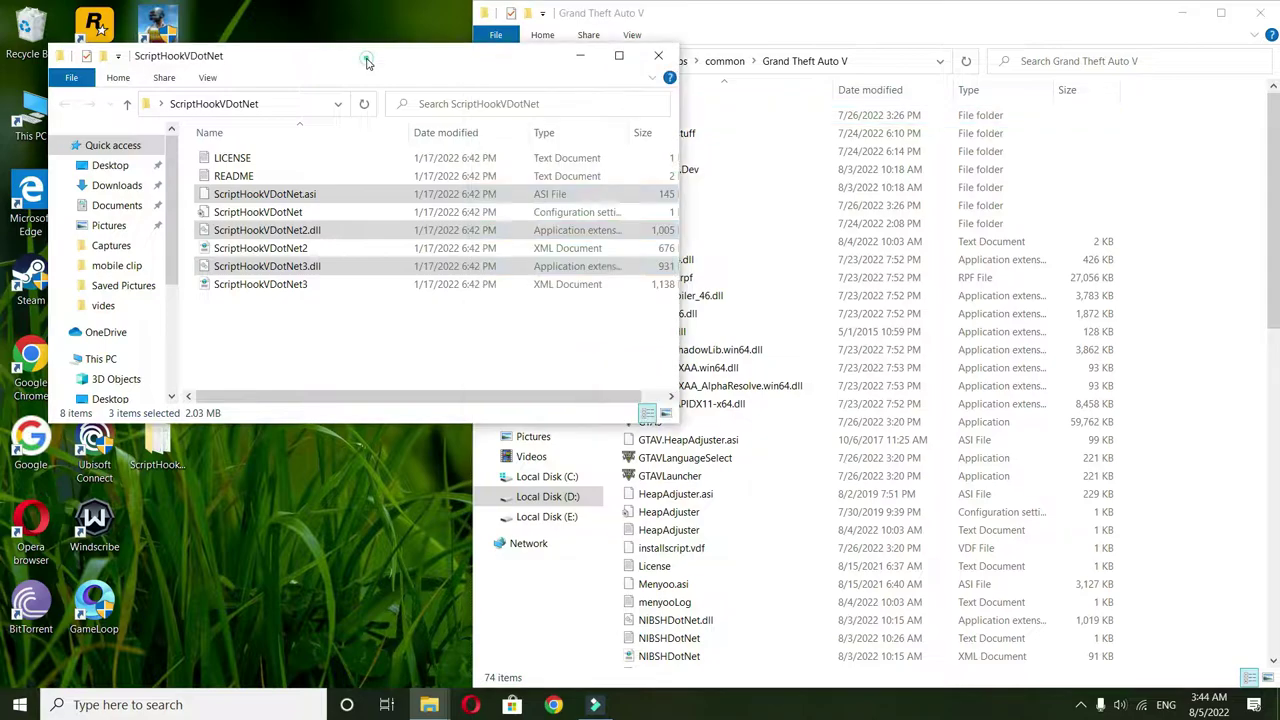
left_click(659, 56)
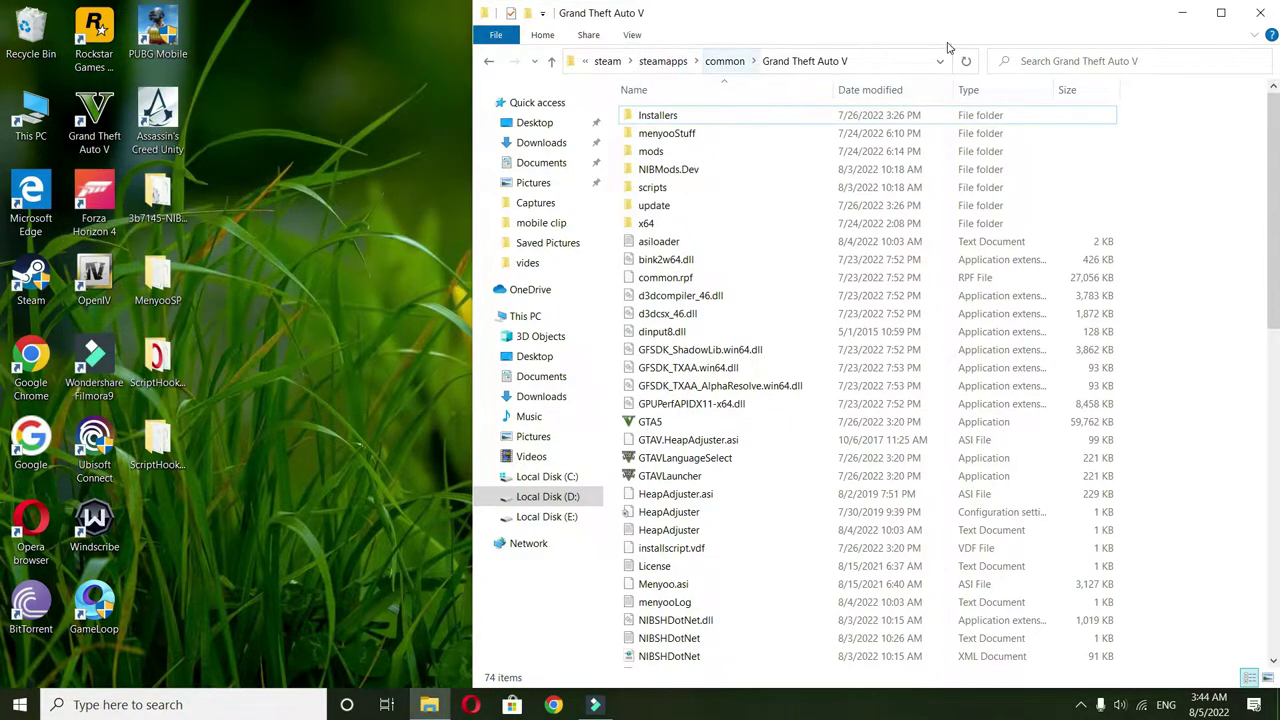
left_click(1262, 13)
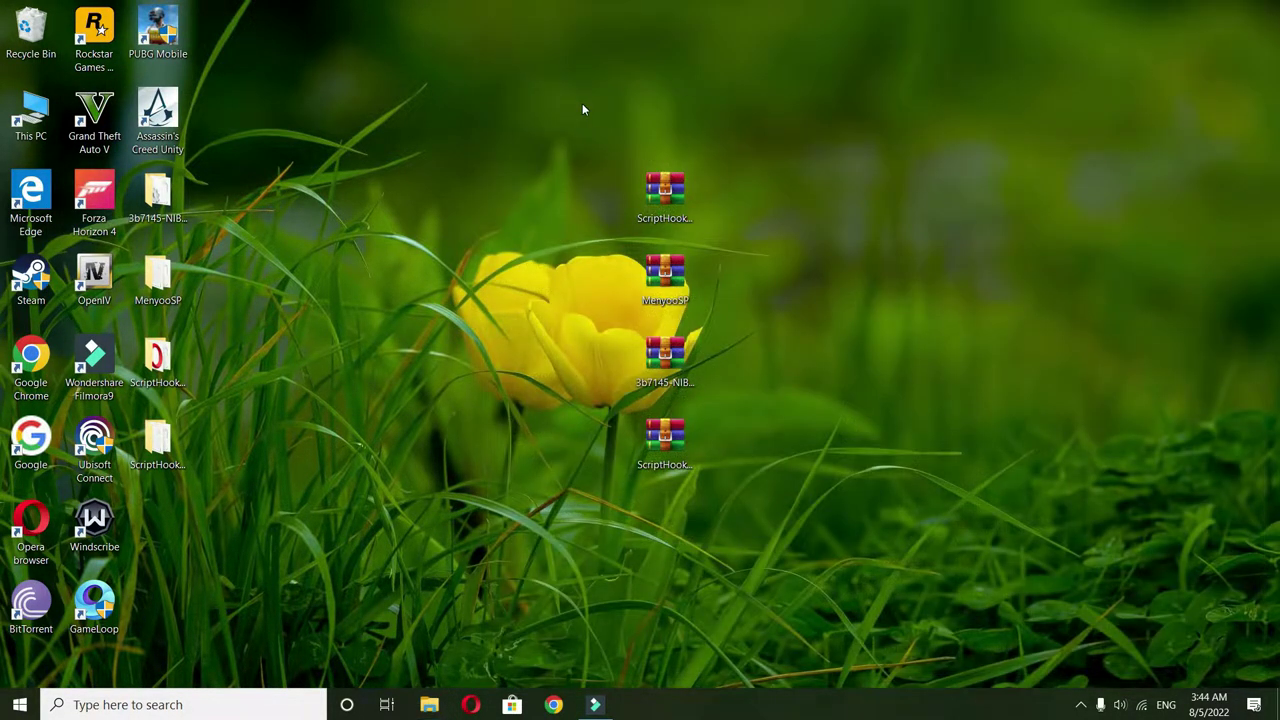
right_click(582, 103)
right_click(452, 91)
left_click(374, 138)
Step: Launch OpenIV from the desktop and enable edit mode for GTA V, accepting that all changes are saved automatically
right_click(100, 285)
left_click(260, 335)
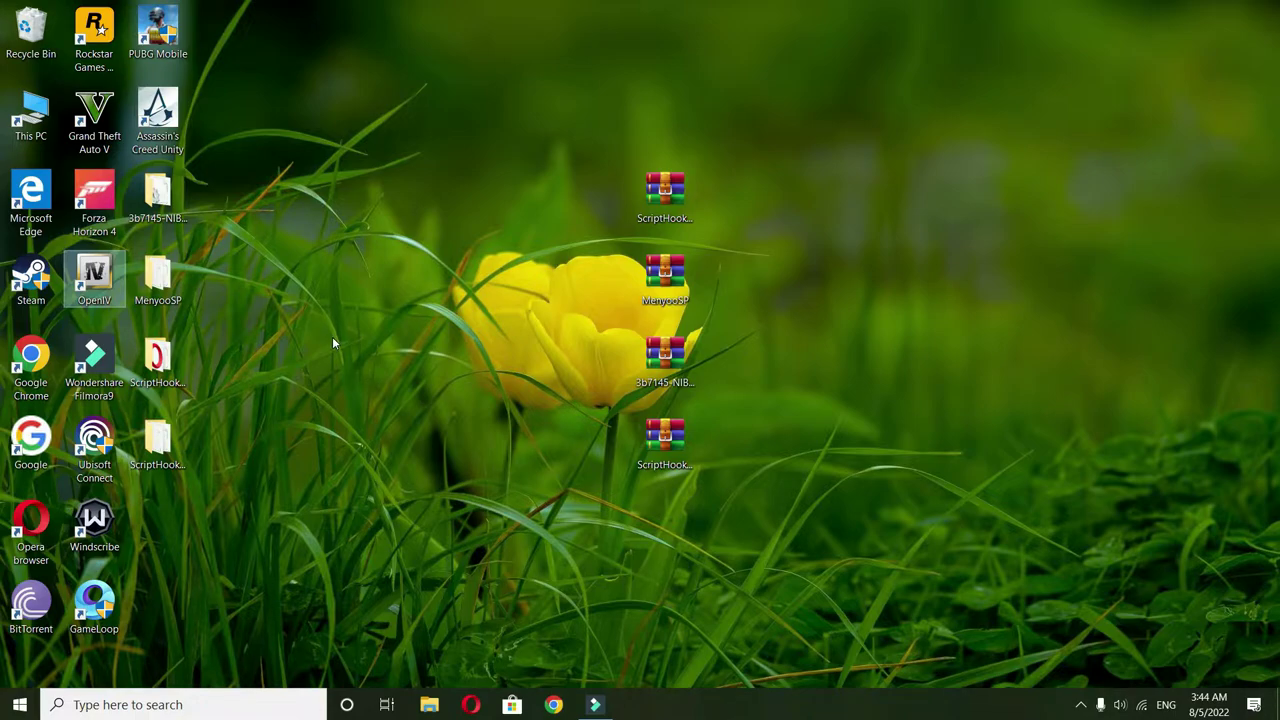
left_click(551, 397)
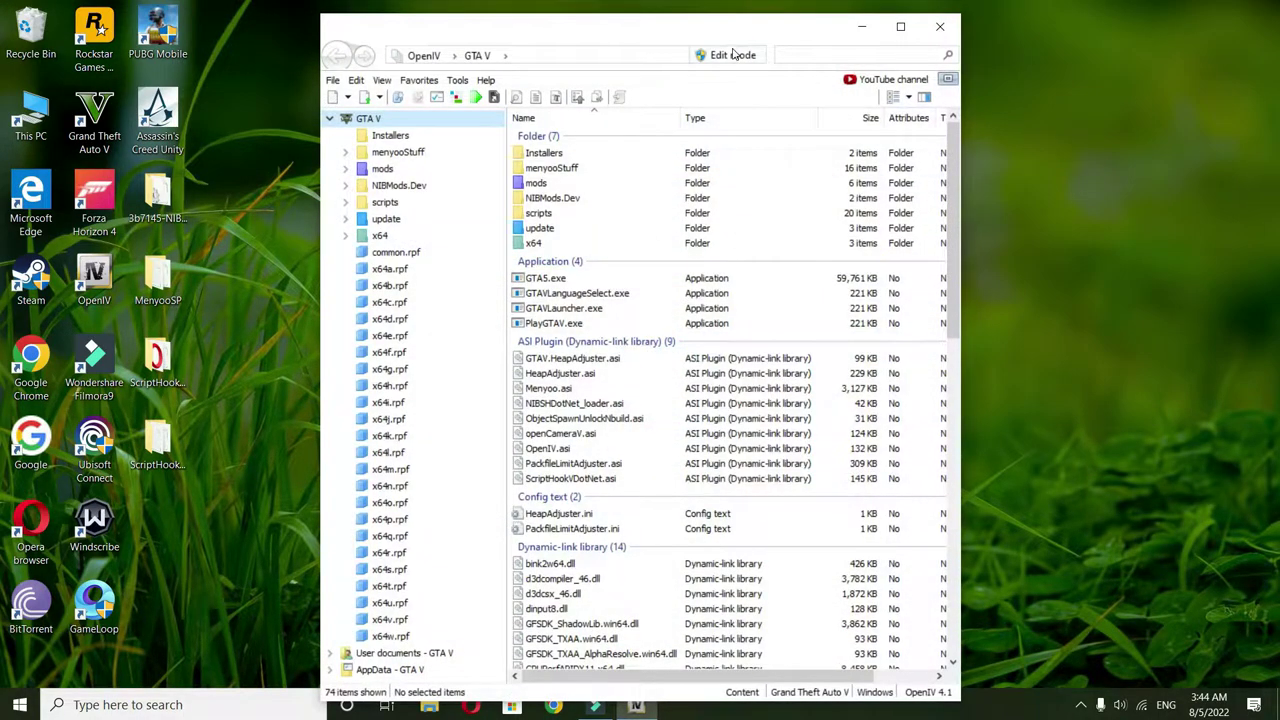
left_click(733, 56)
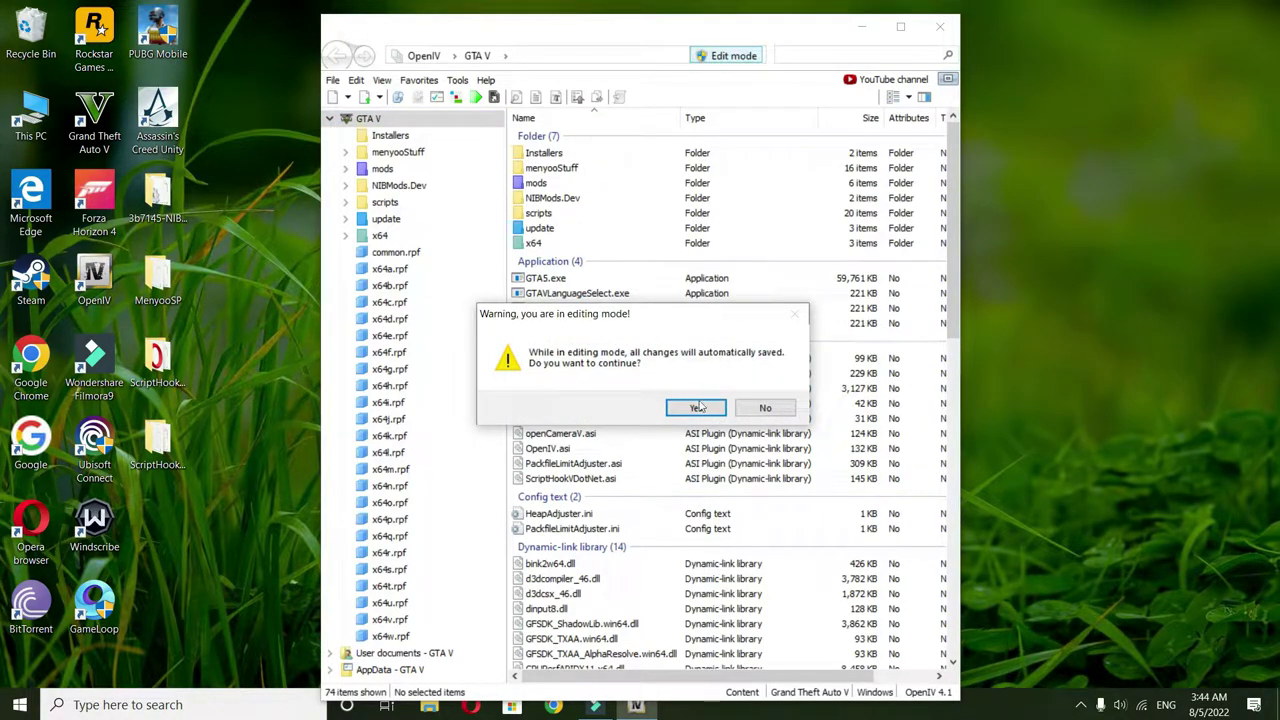
left_click(696, 410)
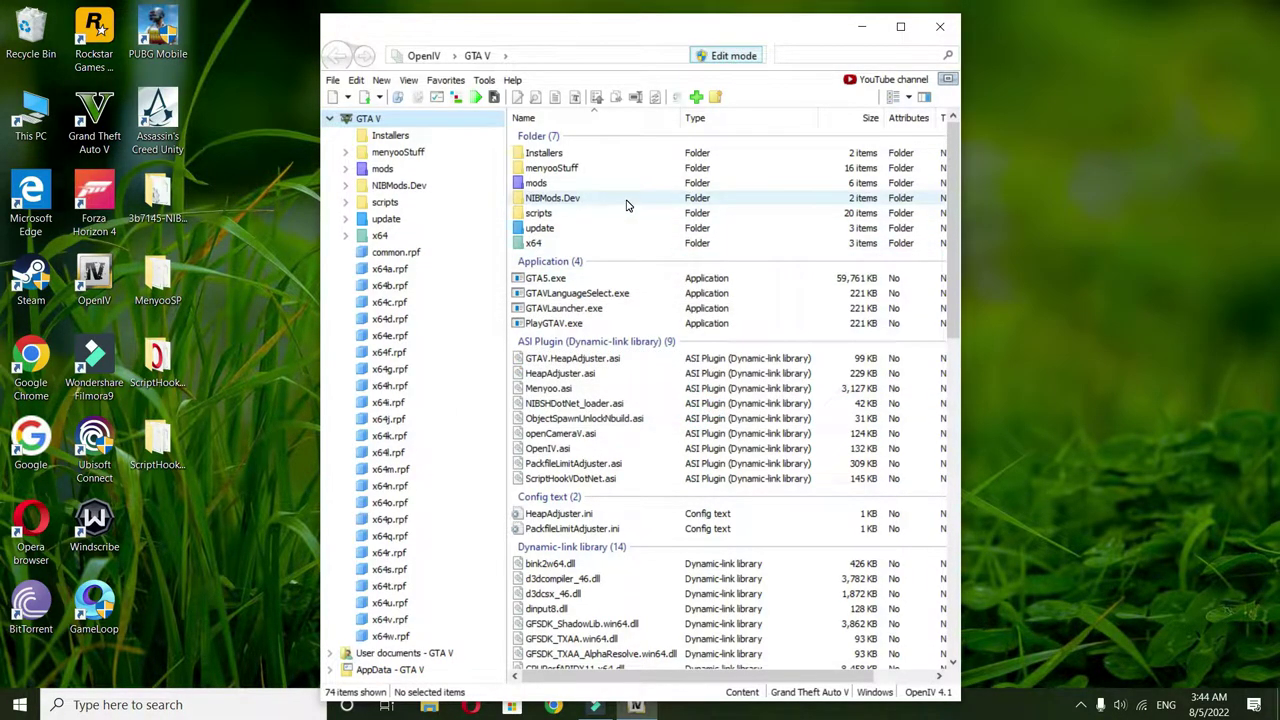
Step: Load Iron Man Endgame Script+Ped.oiv from the desktop's 3b7145-NIB.mark46_armor folder into the Package Installer
left_click(484, 81)
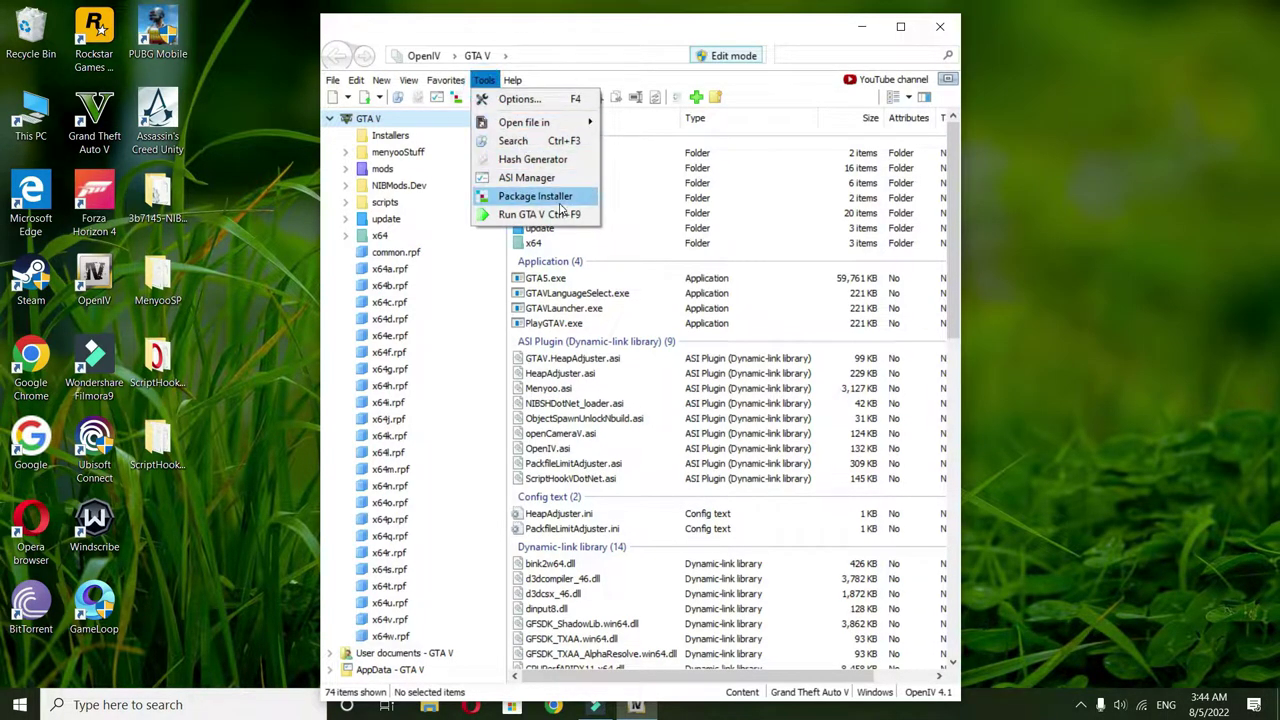
left_click(535, 196)
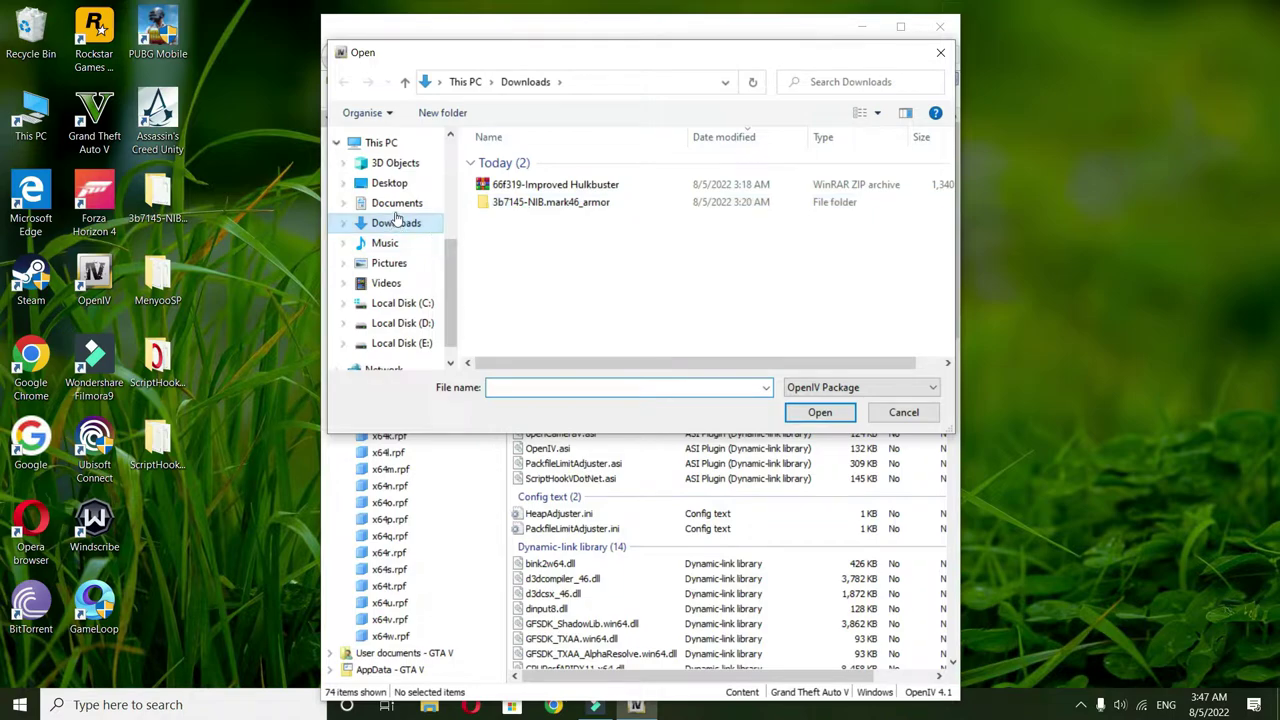
left_click(392, 183)
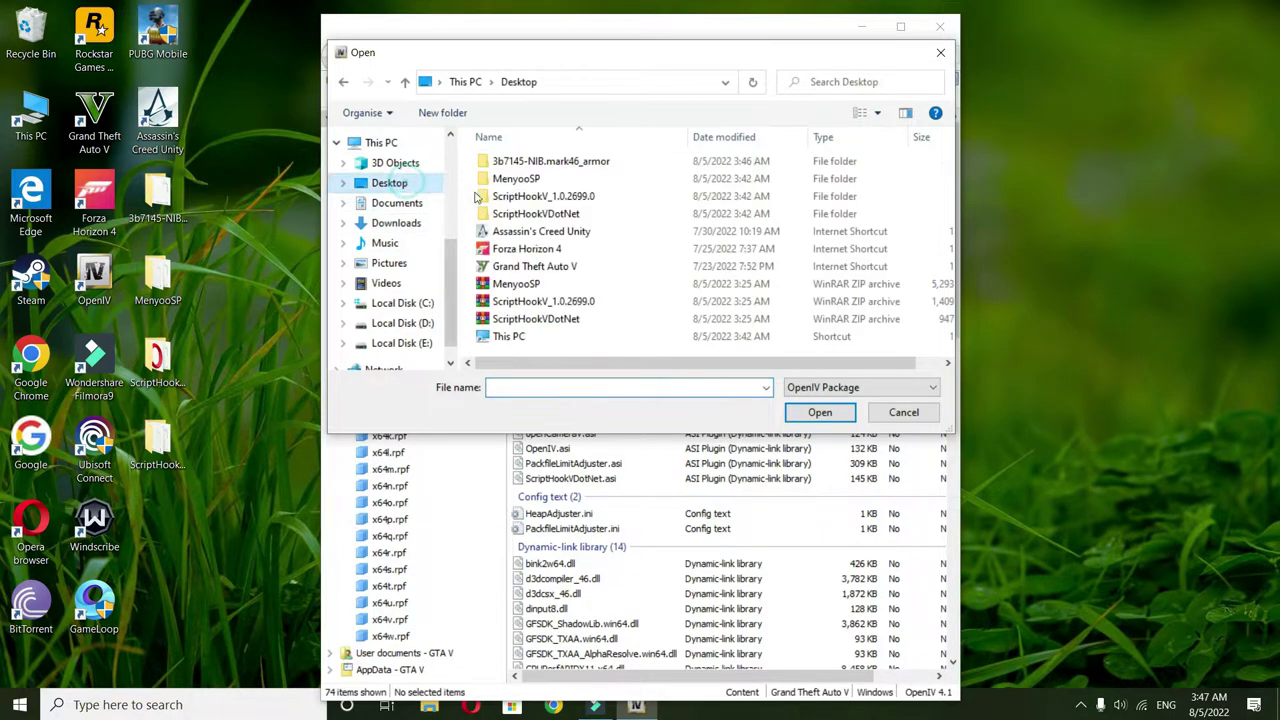
double_click(574, 165)
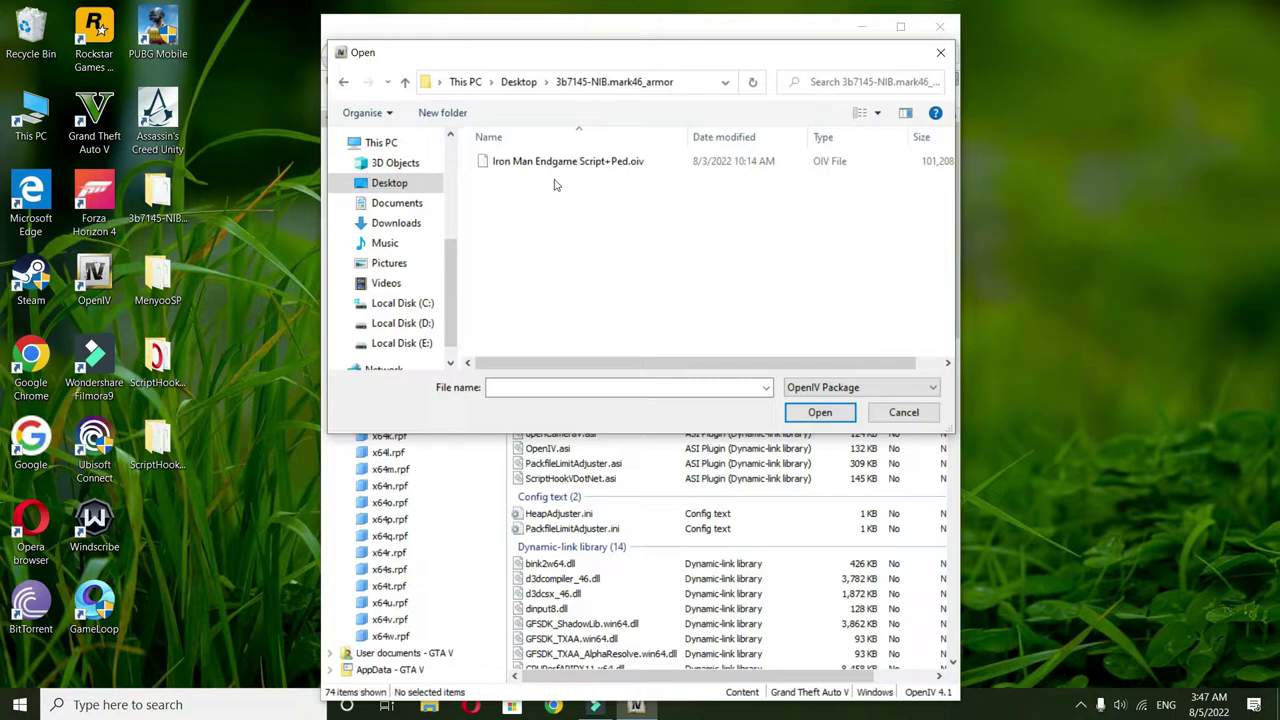
left_click(564, 164)
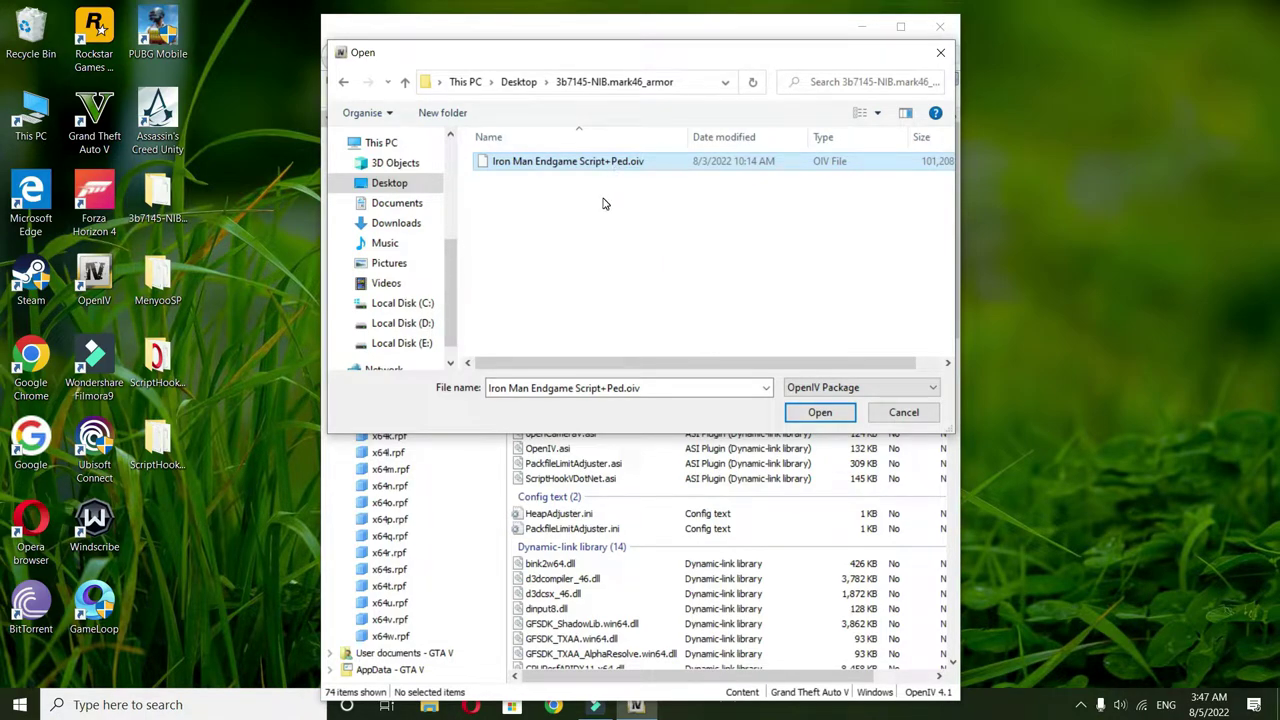
left_click(818, 413)
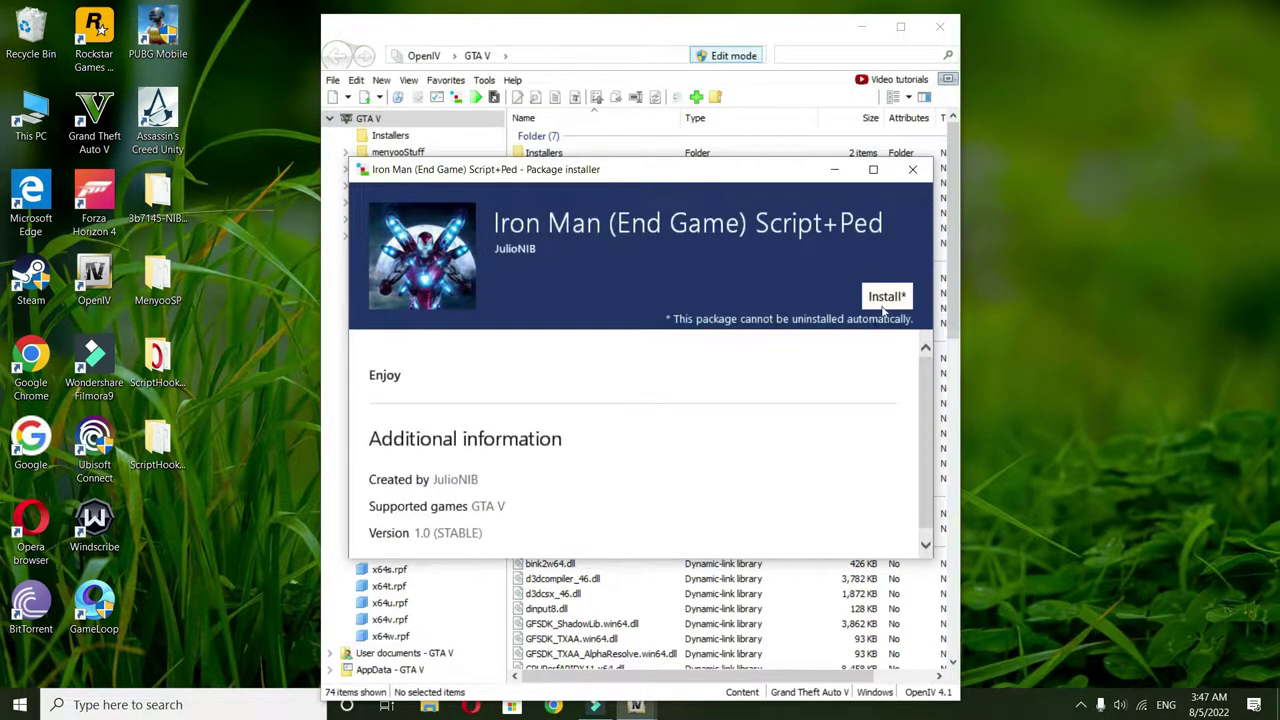
Step: Install the Iron Man (End Game) Script+Ped package into the "mods" folder and run Grand Theft Auto V from the installer
left_click(885, 298)
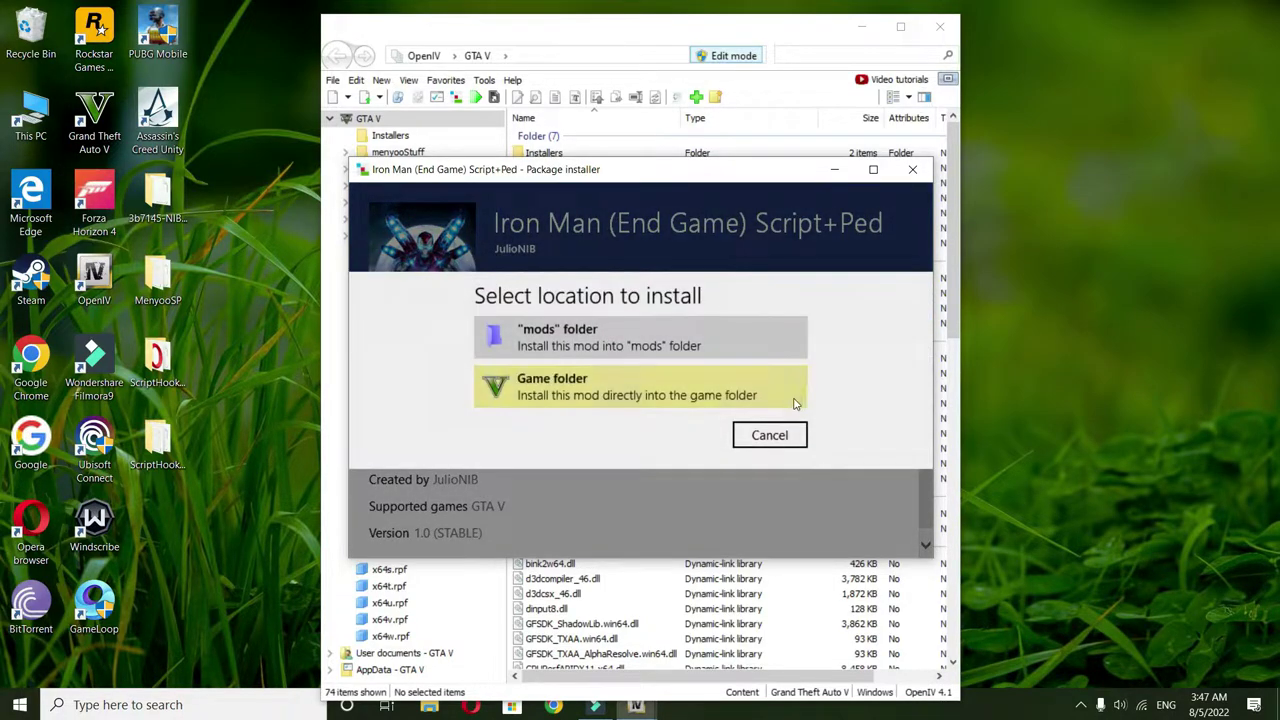
left_click(592, 350)
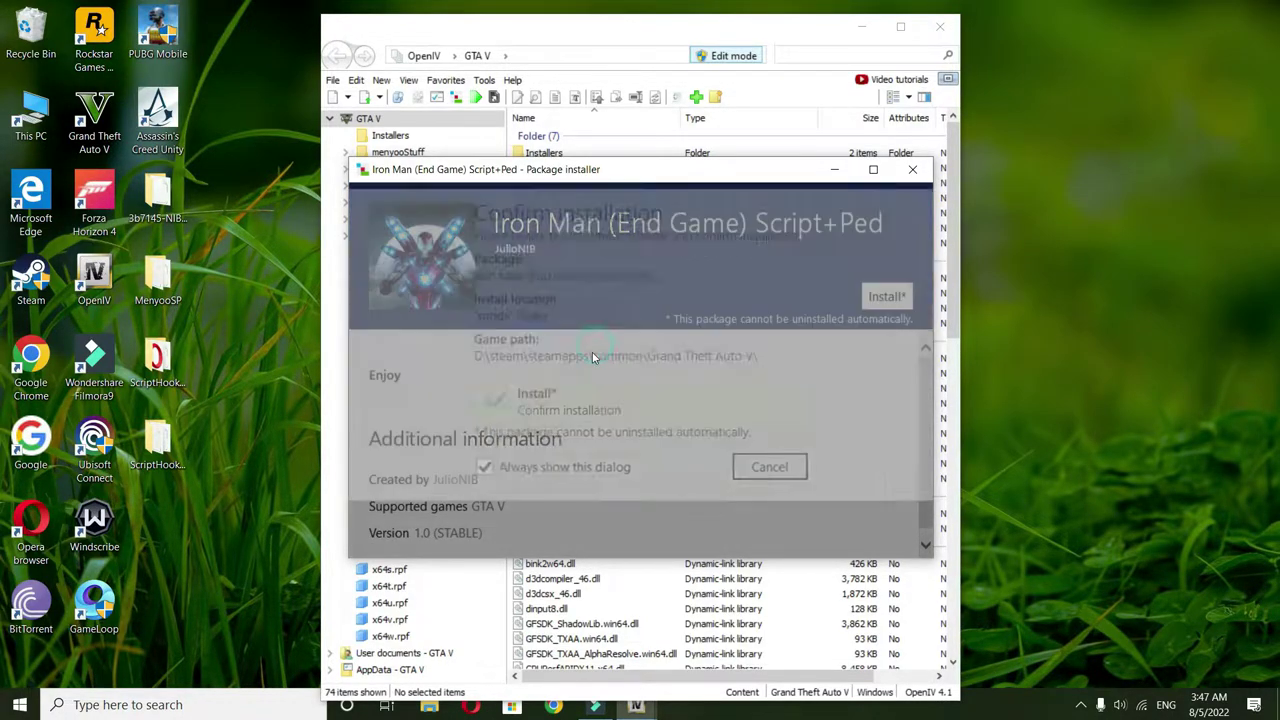
left_click(713, 430)
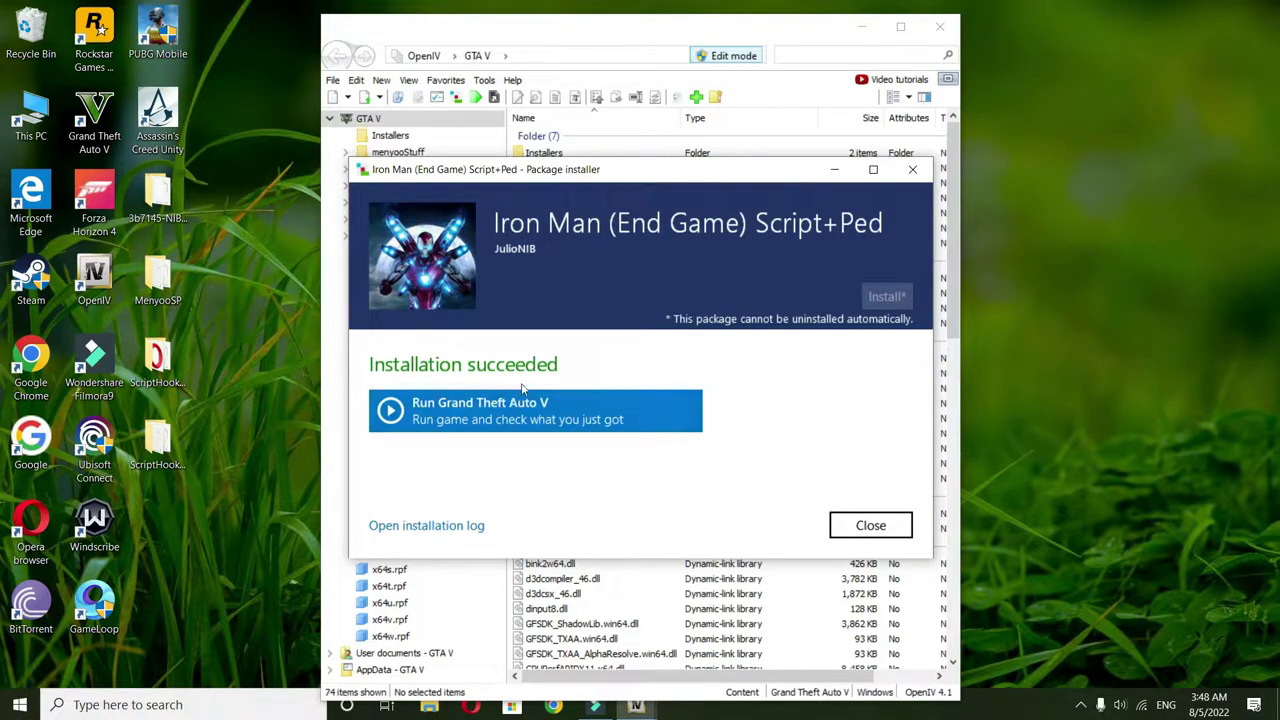
left_click(558, 420)
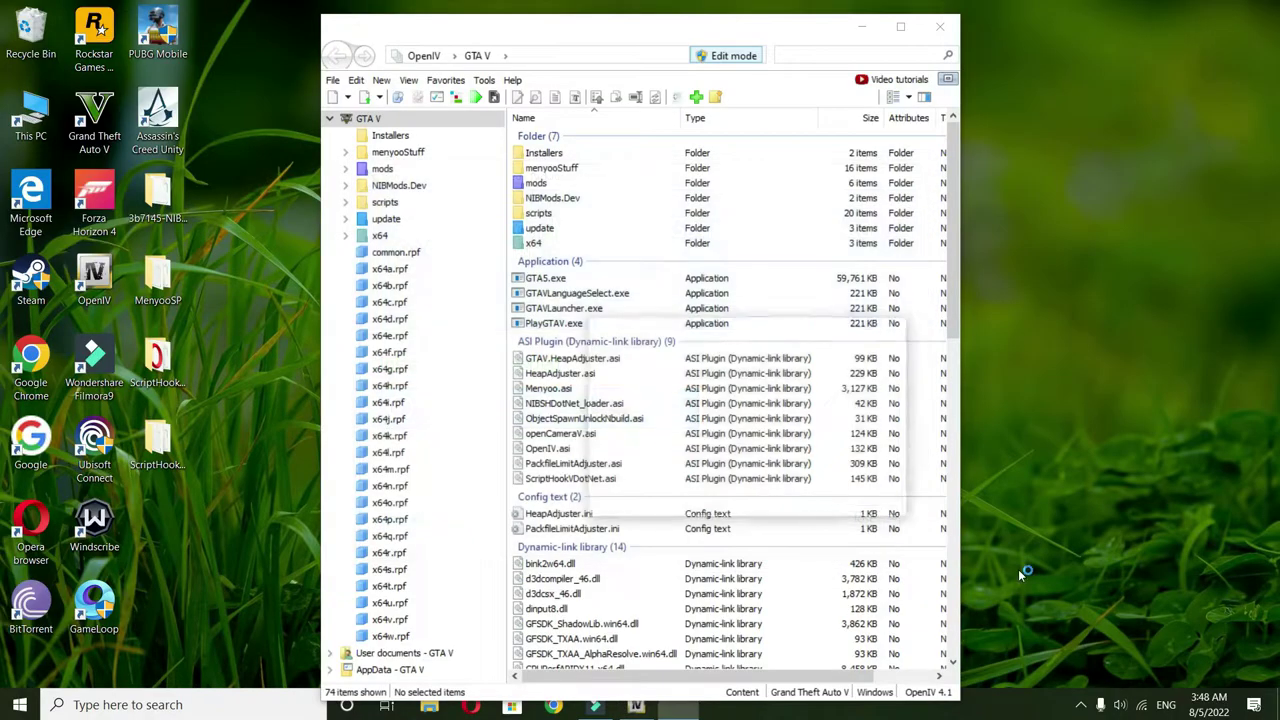
Step: Turn off the computer's WiFi and close OpenIV
left_click(1108, 697)
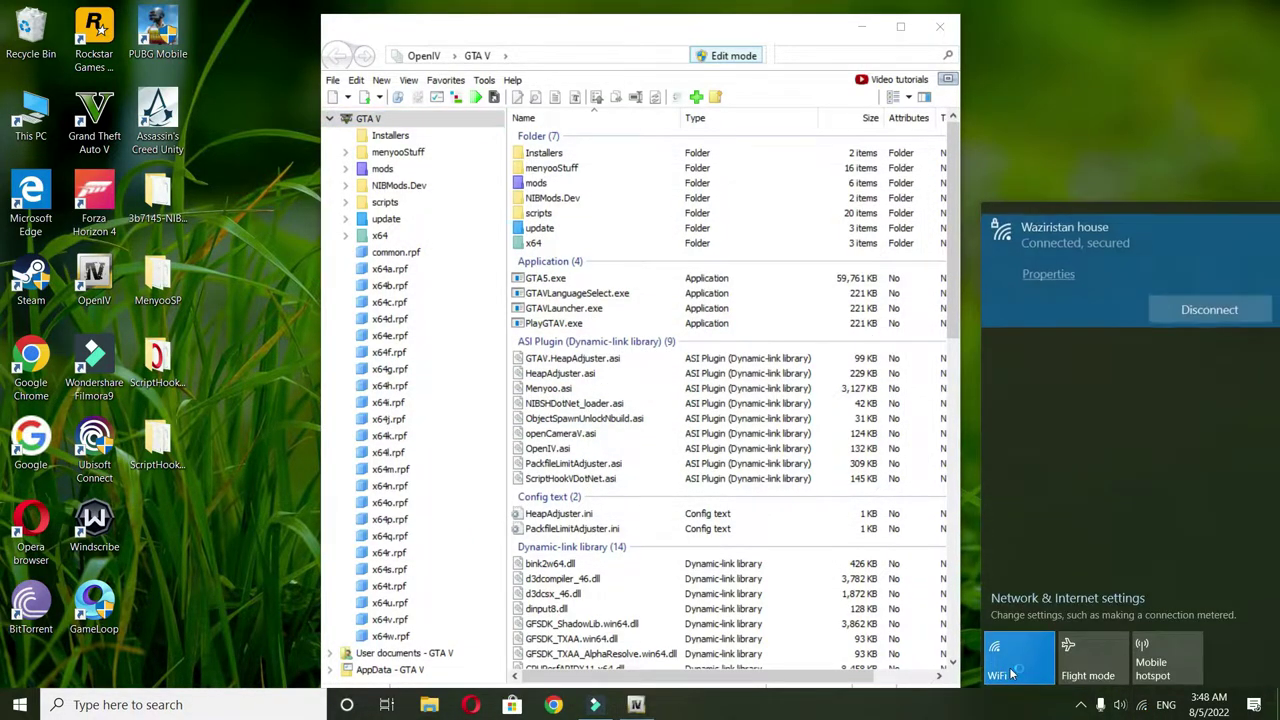
left_click(1018, 656)
left_click(870, 50)
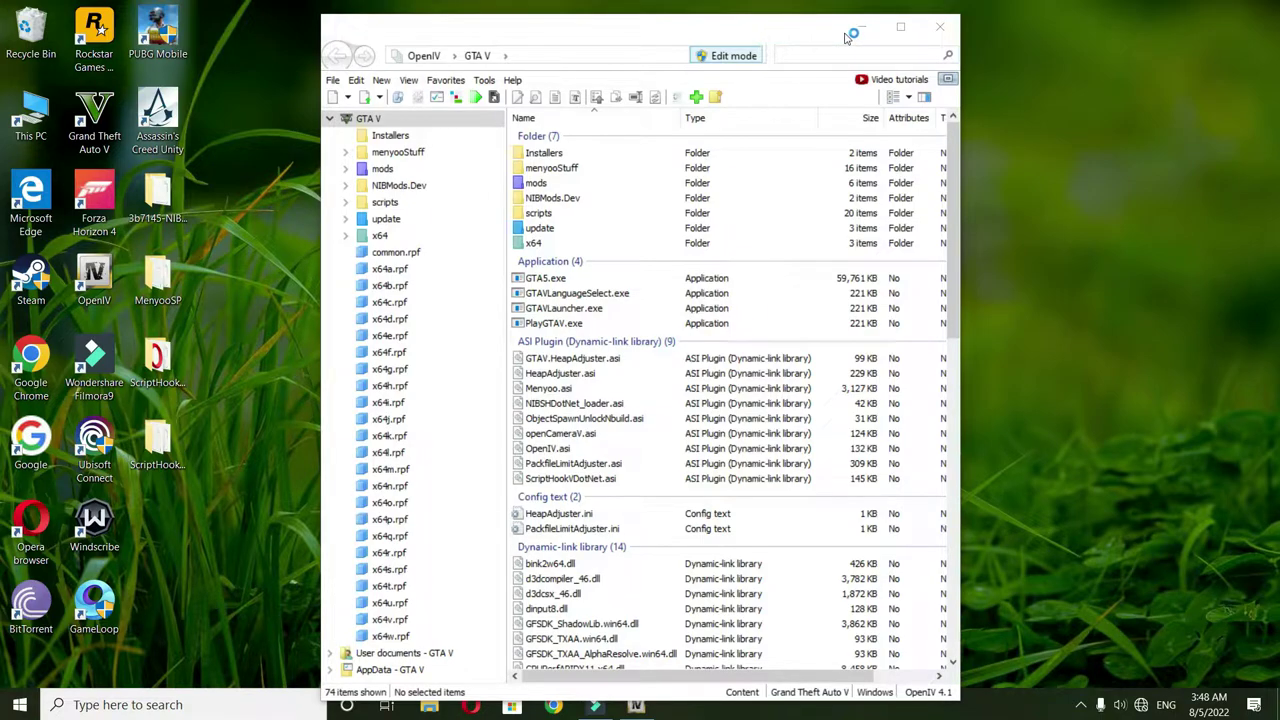
left_click(939, 27)
right_click(896, 81)
left_click(832, 131)
right_click(918, 132)
left_click(866, 178)
right_click(913, 189)
left_click(855, 237)
right_click(950, 190)
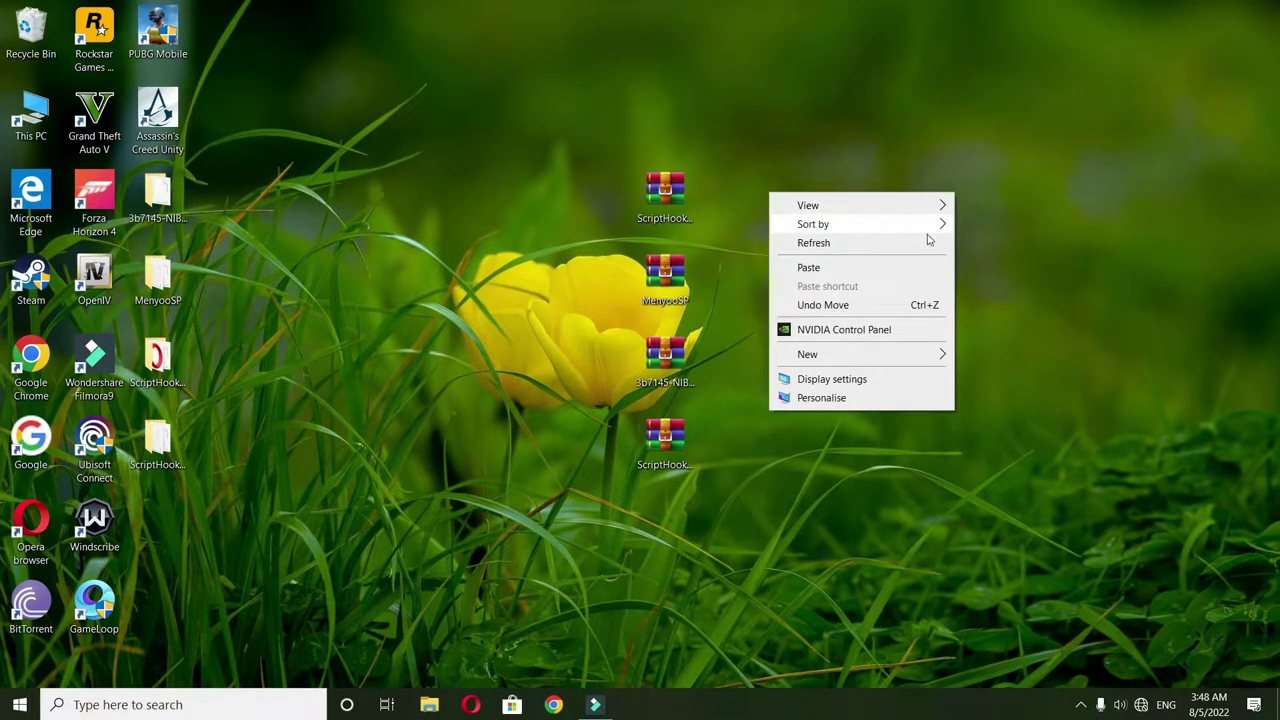
left_click(915, 238)
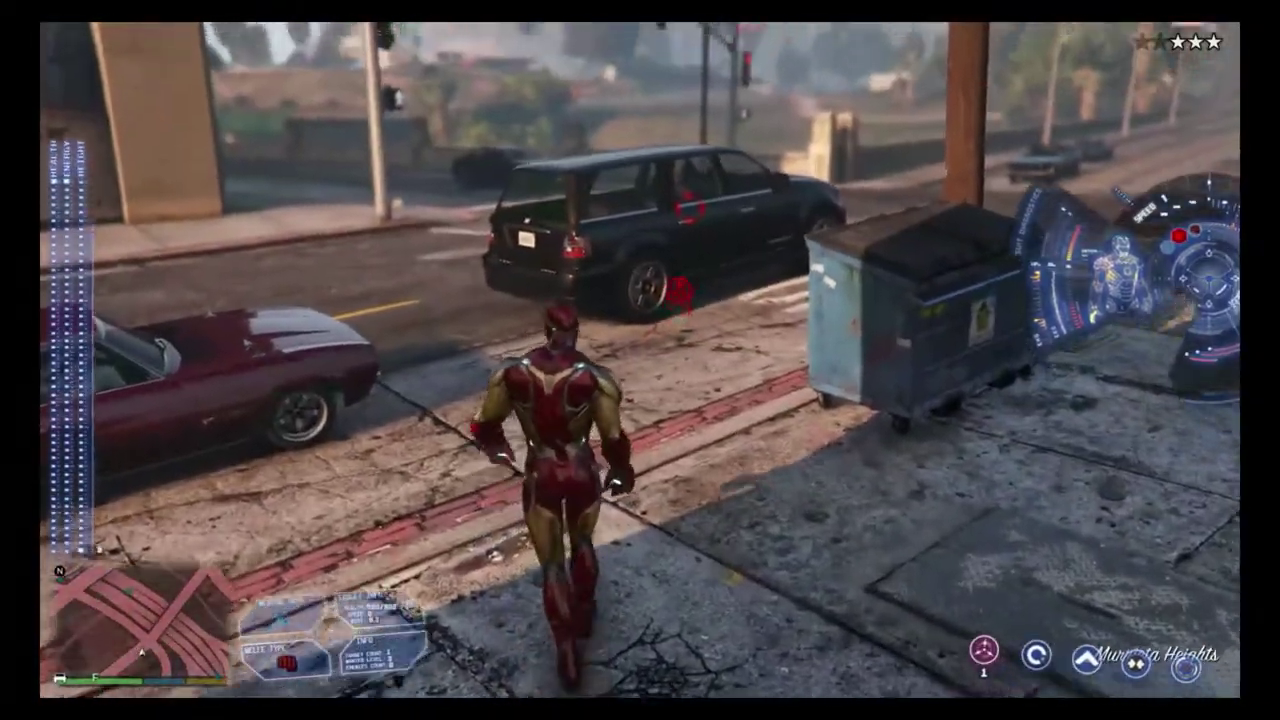
left_click(683, 291)
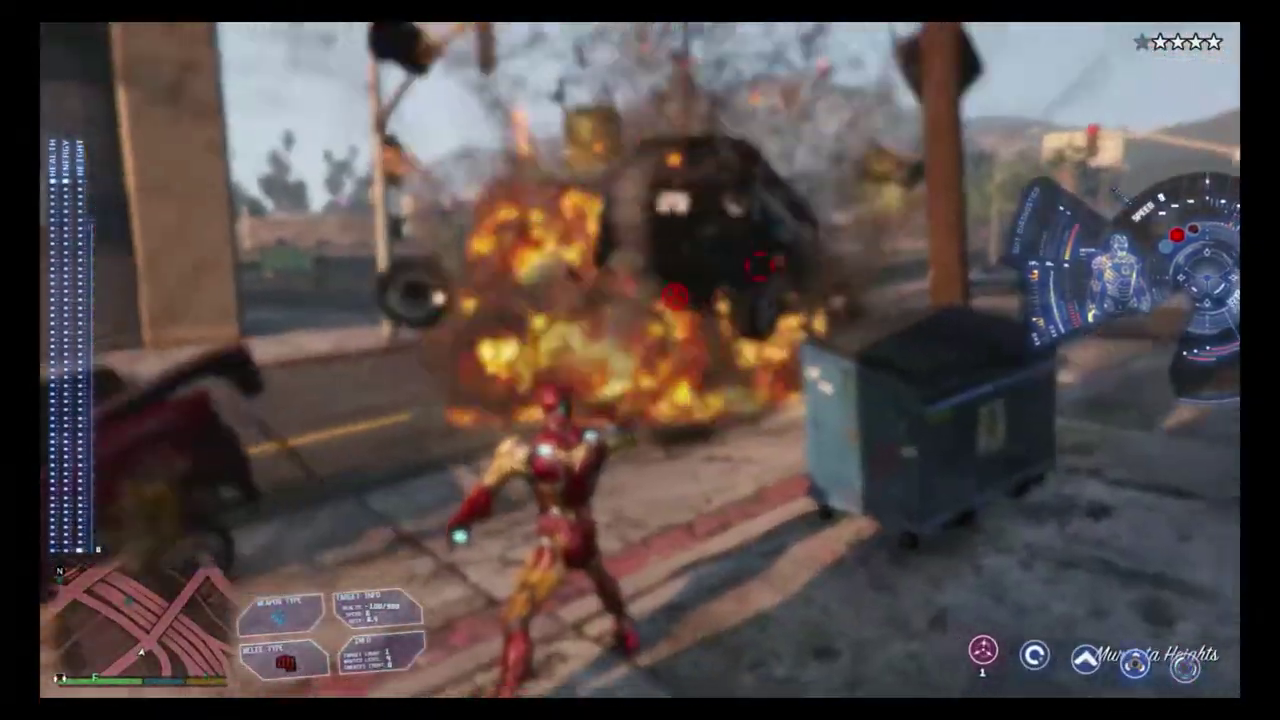
key("w")
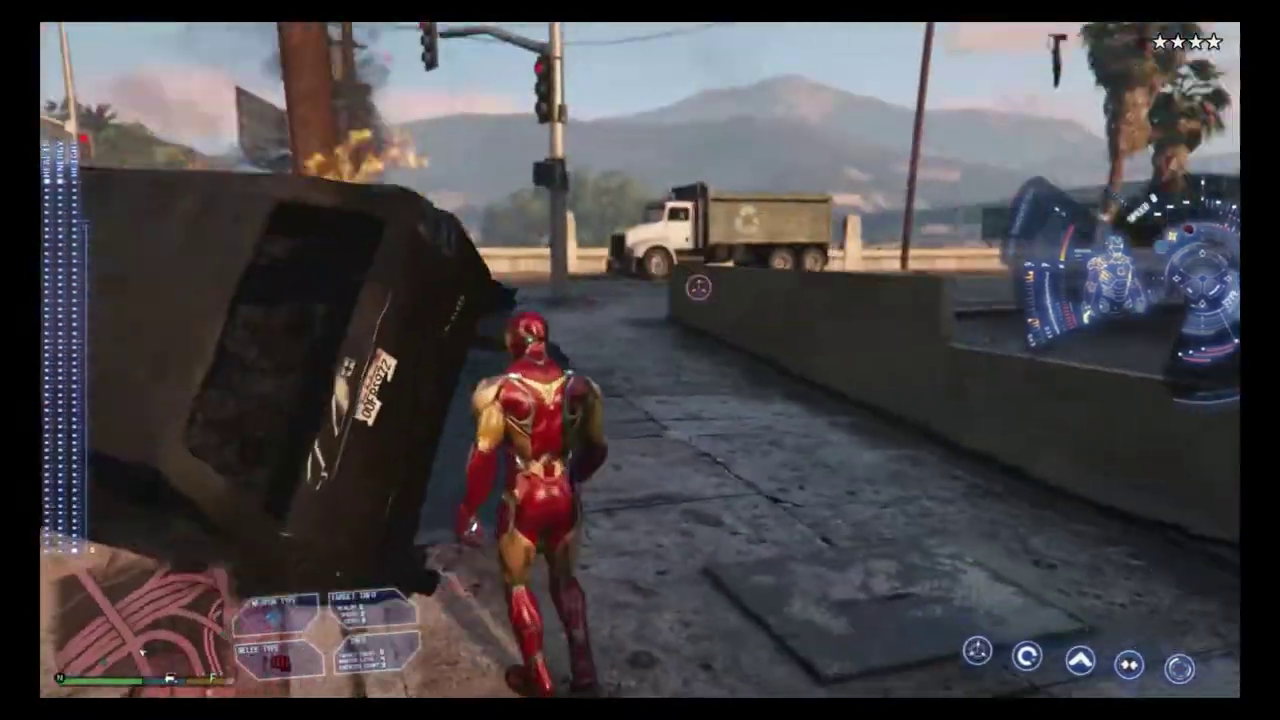
key("w")
key("w")
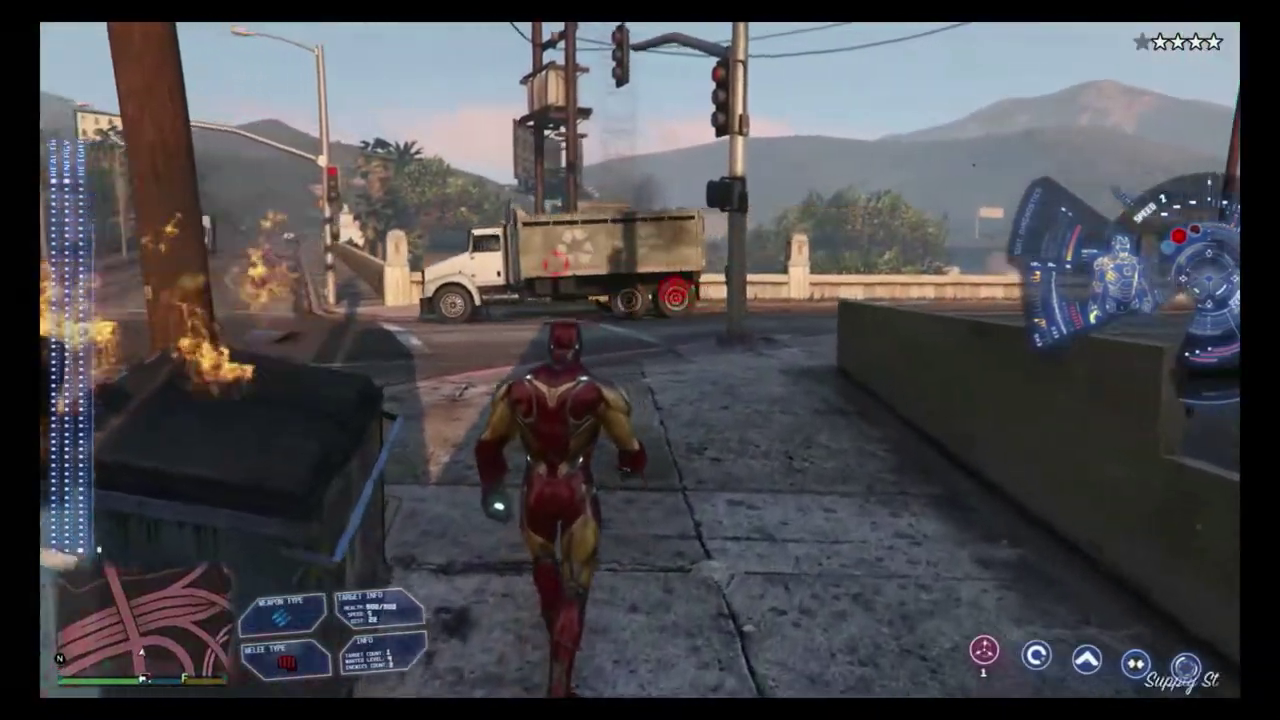
scroll(640, 360, "down", 1)
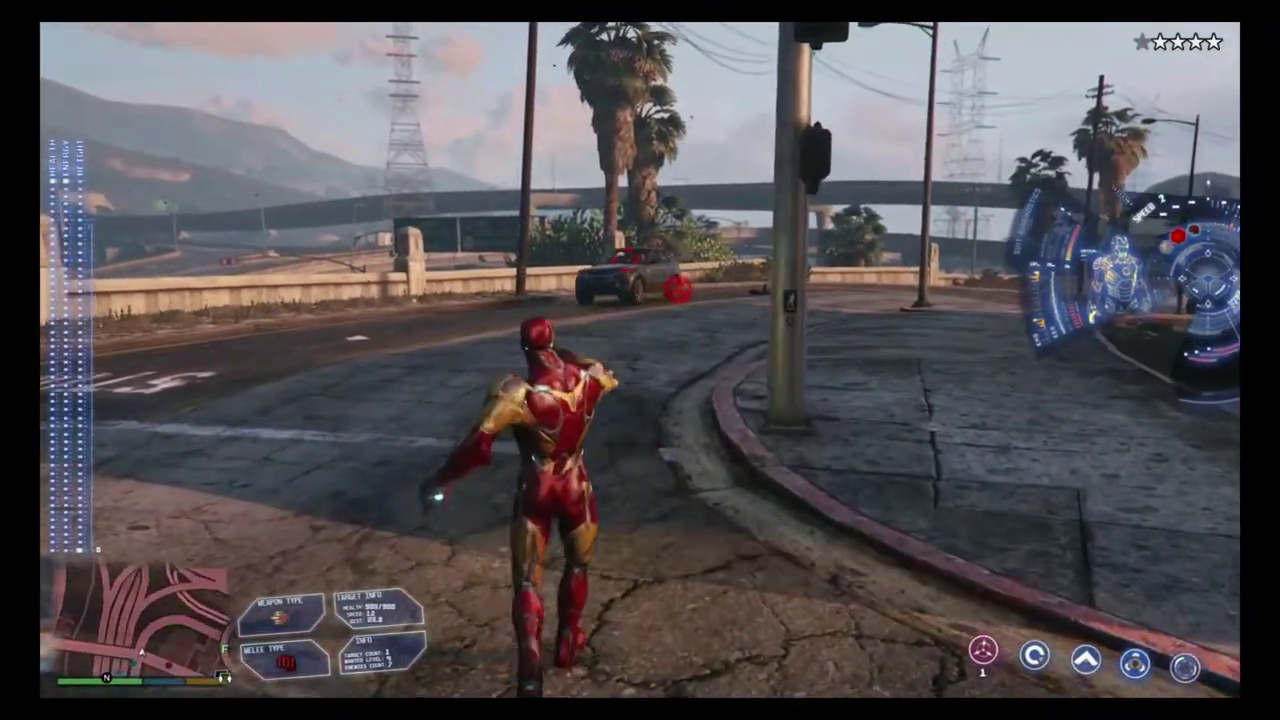
left_click(678, 289)
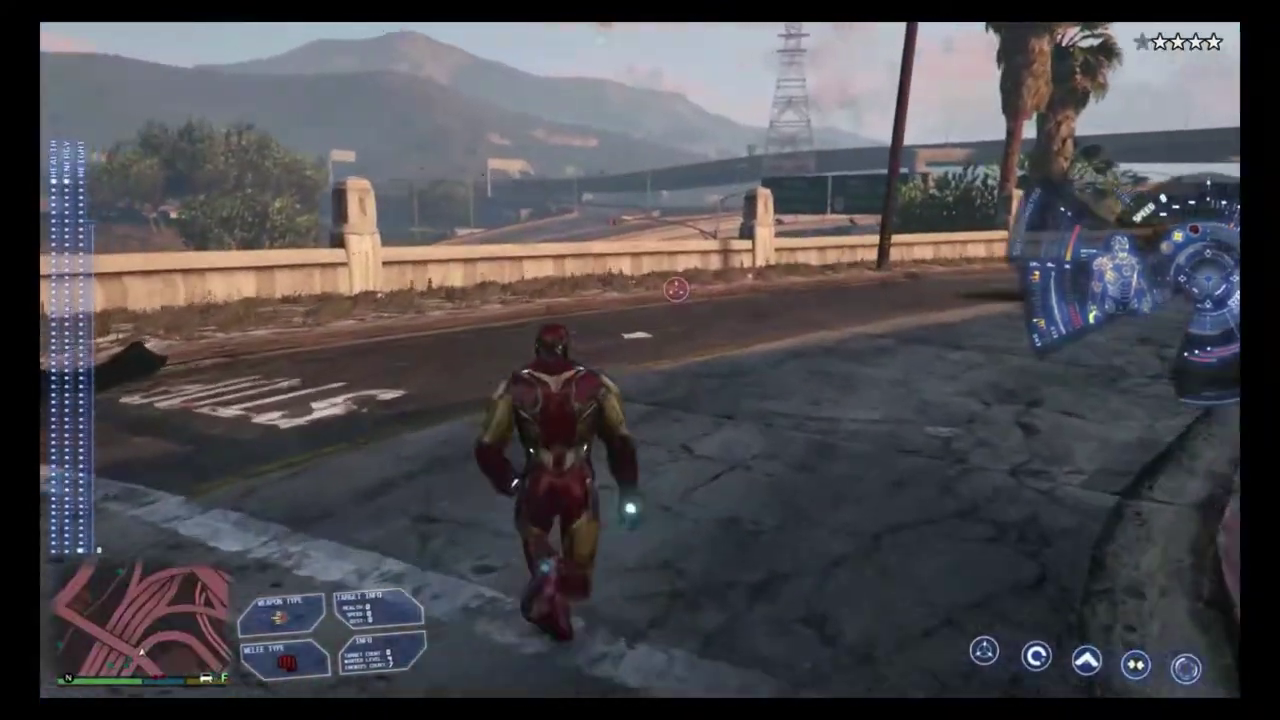
key("w")
key("space")
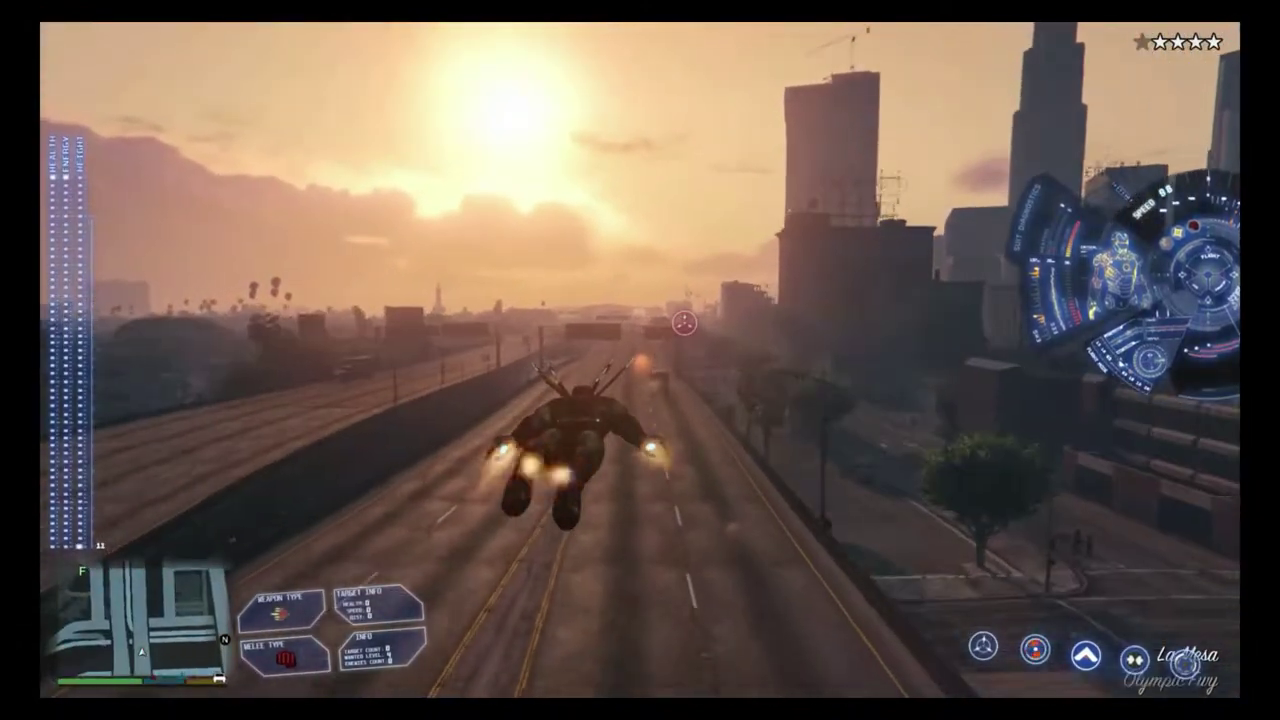
key("space")
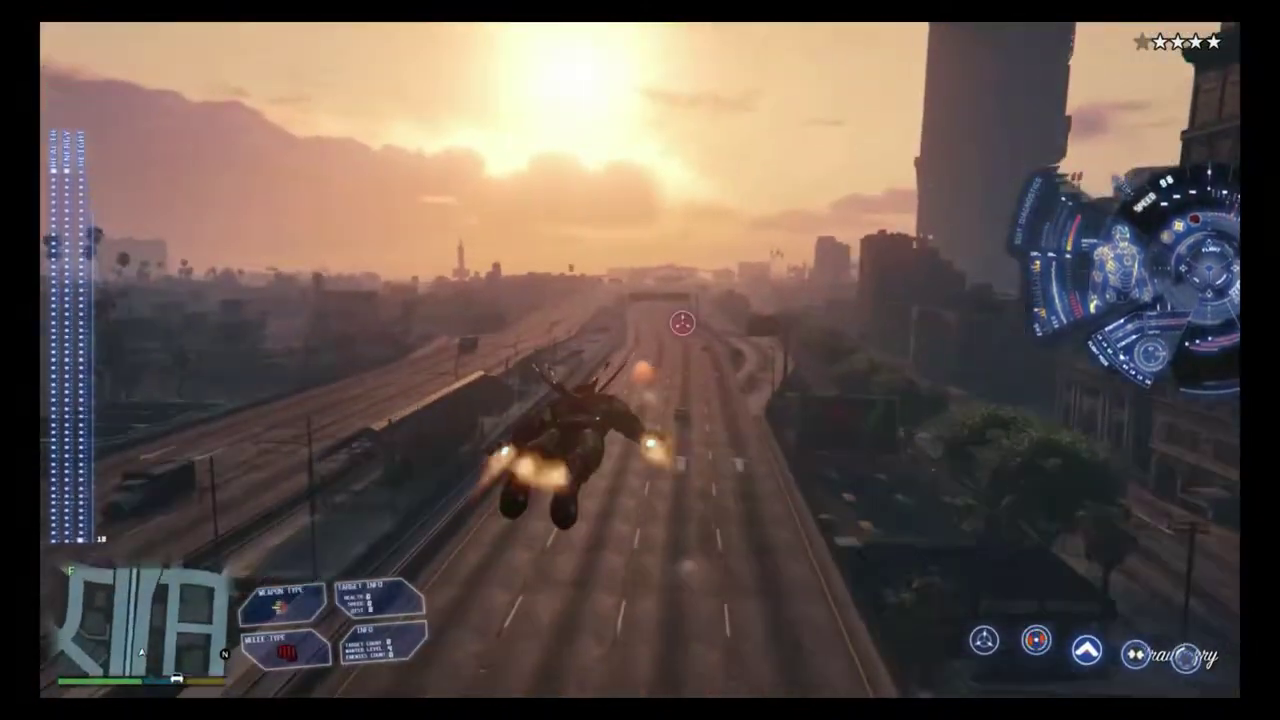